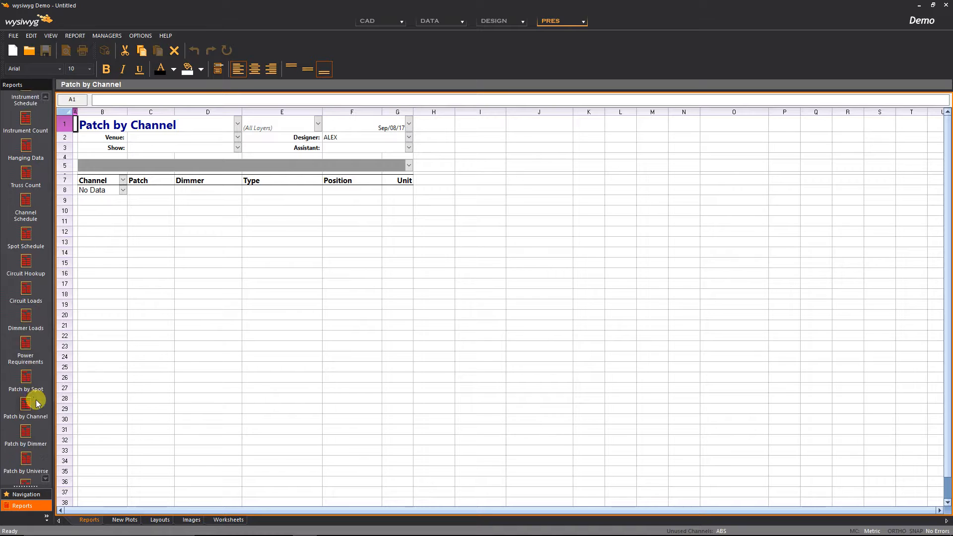
- Open the Patch by Universe report and look through the list of available reports
{"action": "left_click", "coordinate": [27, 412]}
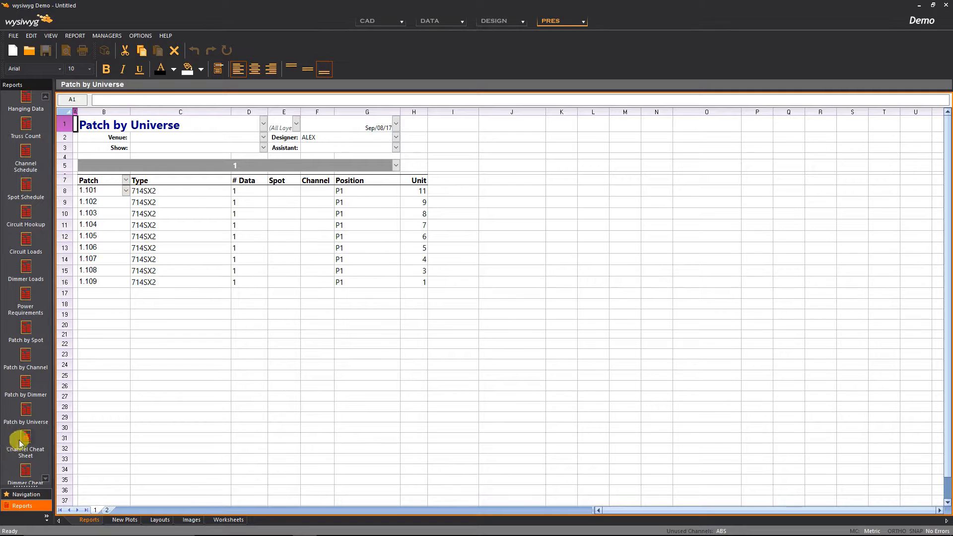
{"action": "scroll", "coordinate": [30, 426], "scroll_direction": "down", "scroll_amount": 2}
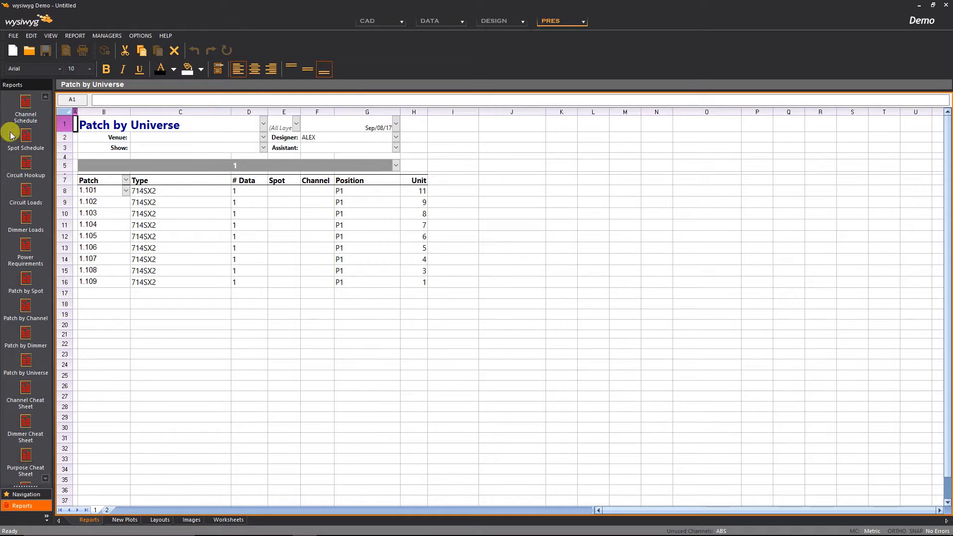
{"action": "scroll", "coordinate": [14, 200], "scroll_direction": "up", "scroll_amount": 4}
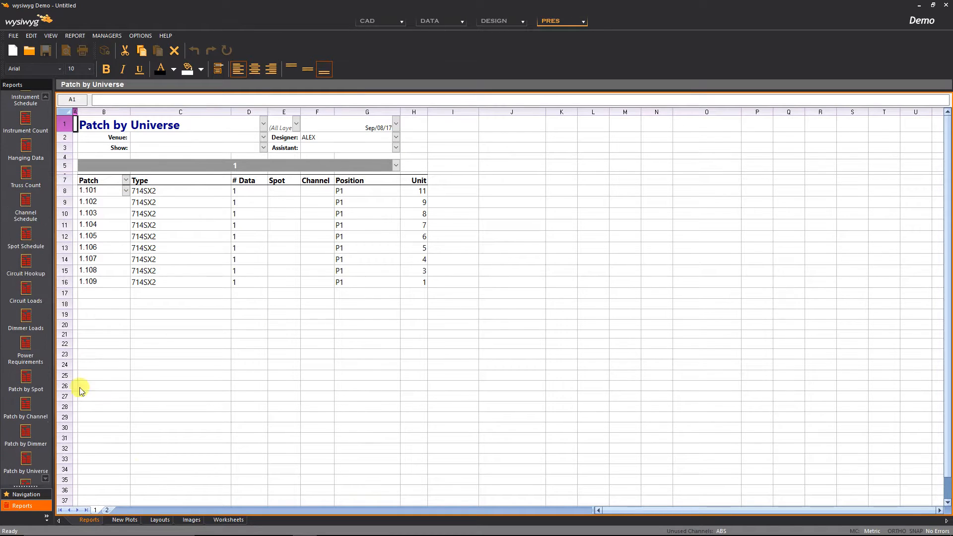
- Create a new presentation layout named A3
{"action": "left_click", "coordinate": [159, 519]}
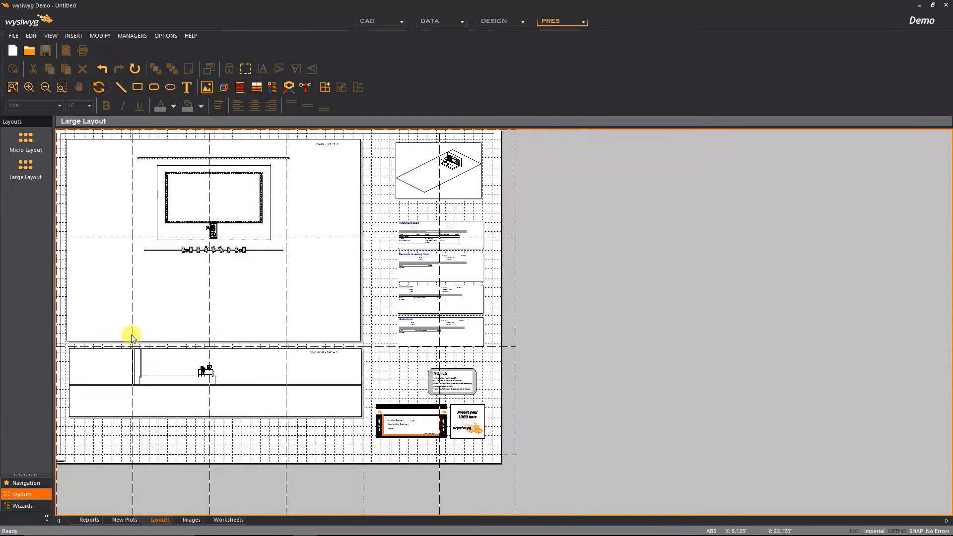
{"action": "right_click", "coordinate": [25, 211]}
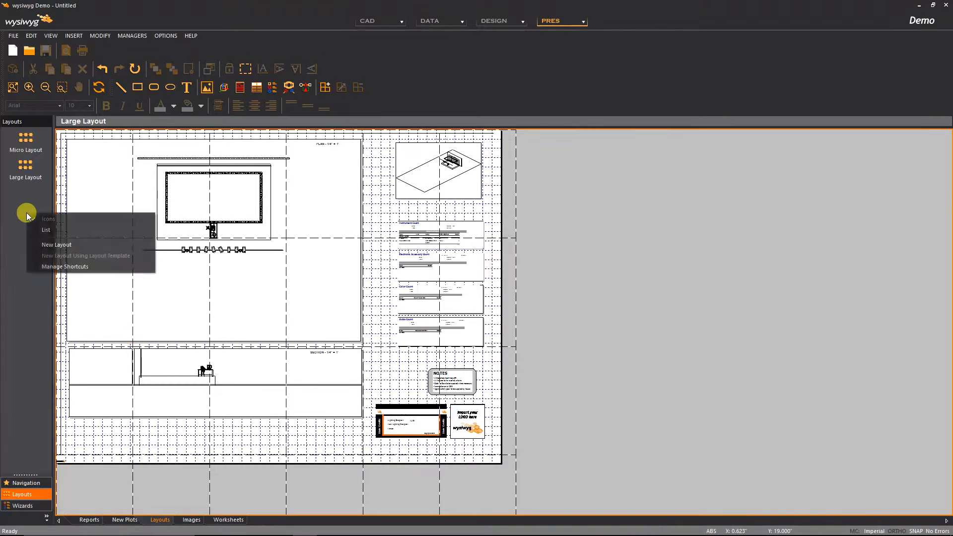
{"action": "left_click", "coordinate": [47, 244]}
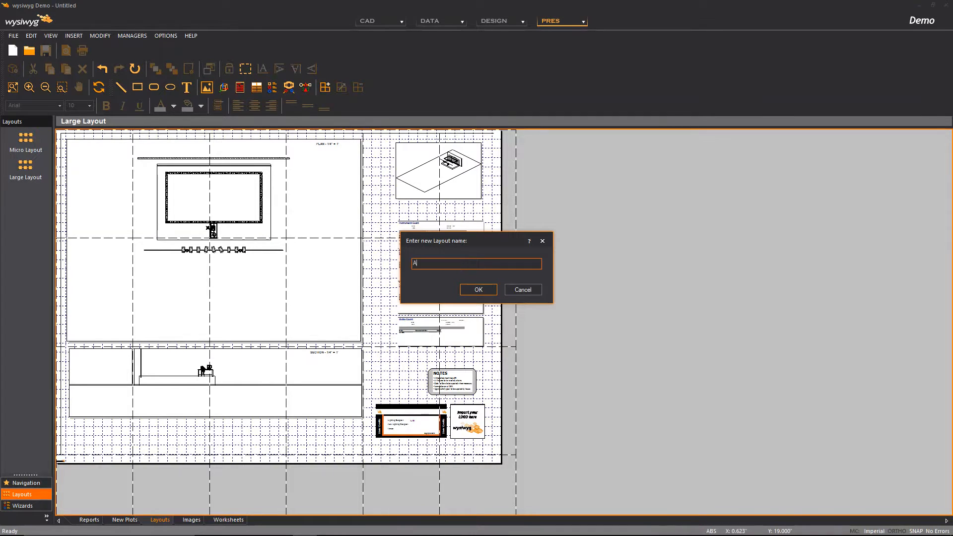
{"action": "key", "text": "Return"}
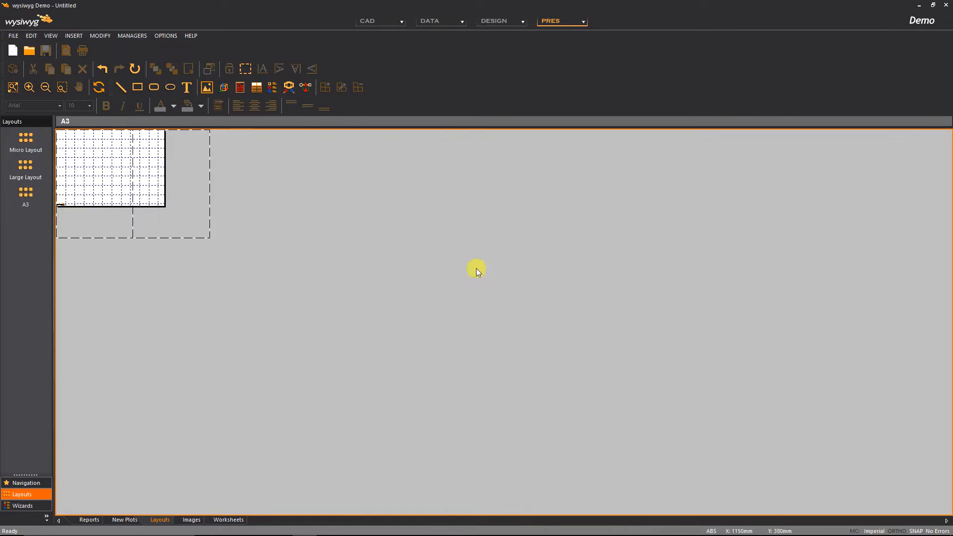
- Set the A3 layout's paper size to A3 (297mm x 420mm), keeping the landscape orientation
{"action": "scroll", "coordinate": [78, 142], "scroll_direction": "up", "scroll_amount": 2}
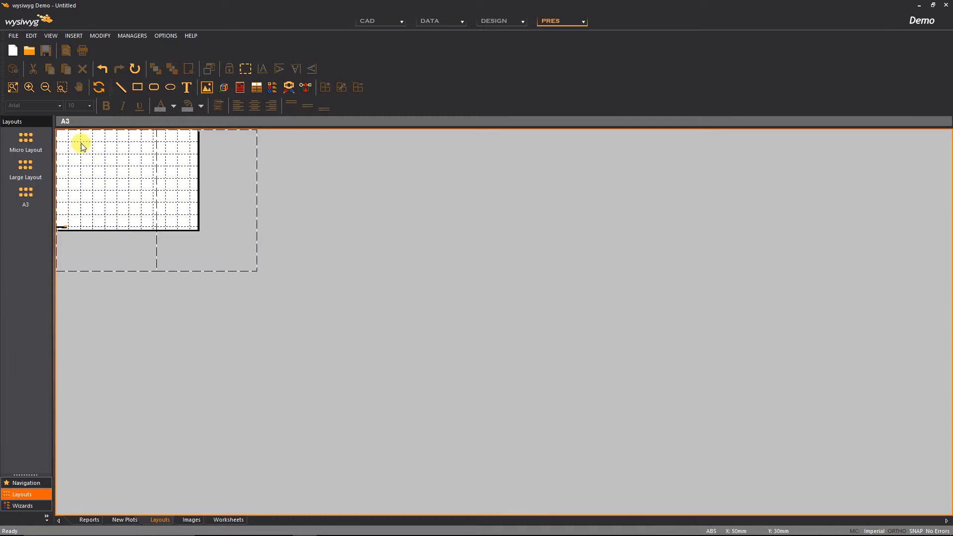
{"action": "right_click", "coordinate": [104, 192]}
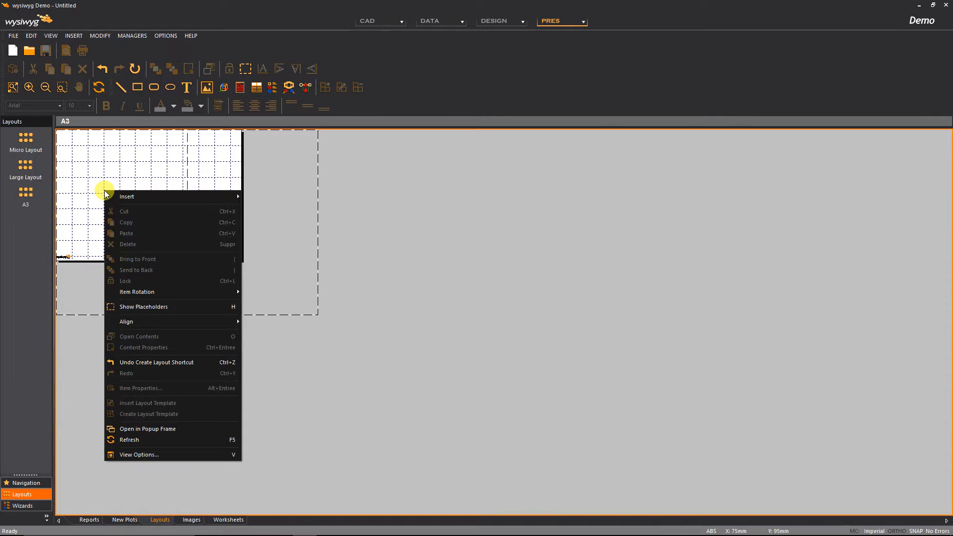
{"action": "left_click", "coordinate": [141, 455]}
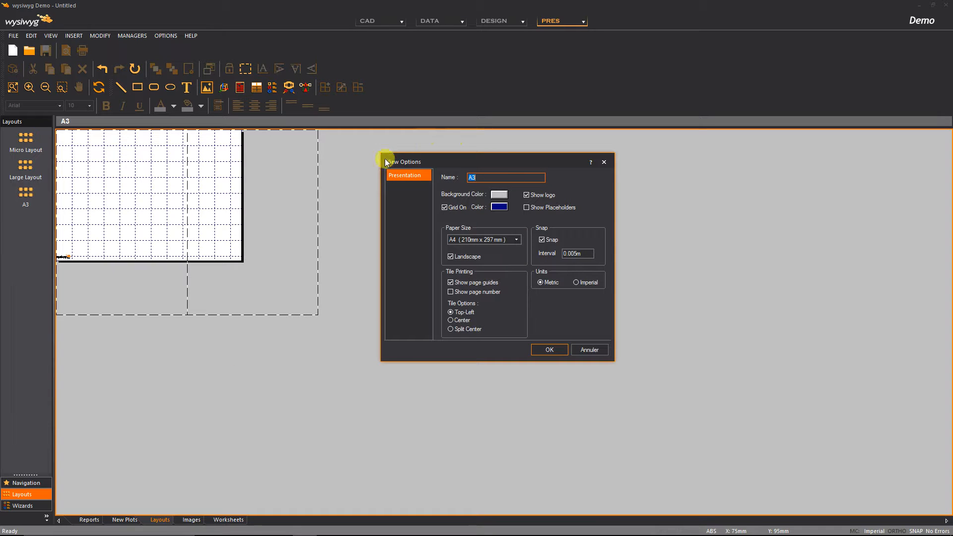
{"action": "left_click_drag", "start_coordinate": [503, 161], "coordinate": [475, 207]}
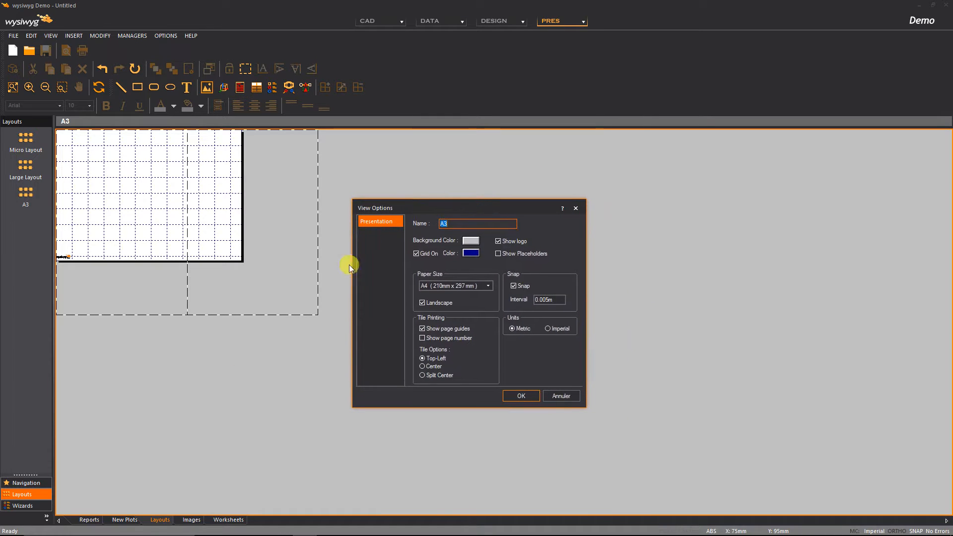
{"action": "left_click", "coordinate": [467, 290]}
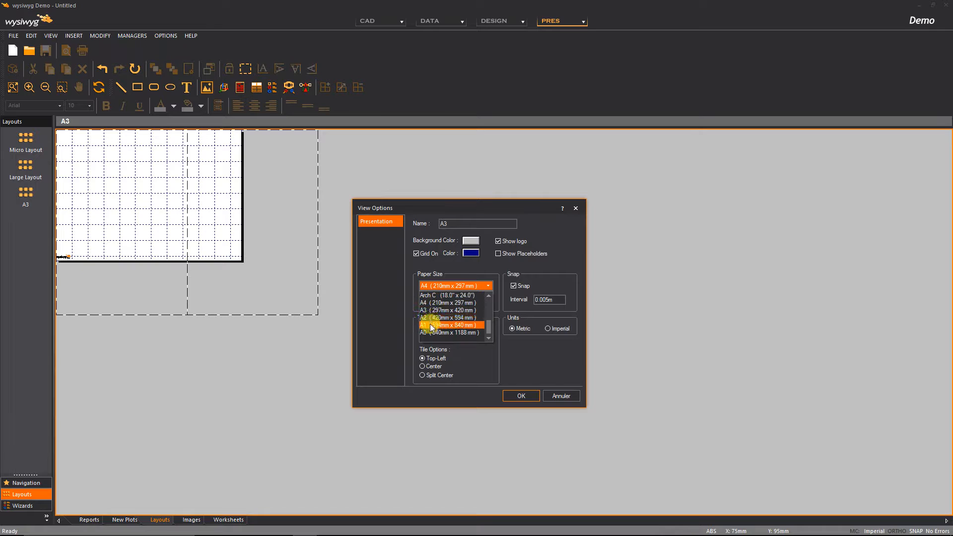
{"action": "left_click", "coordinate": [443, 311]}
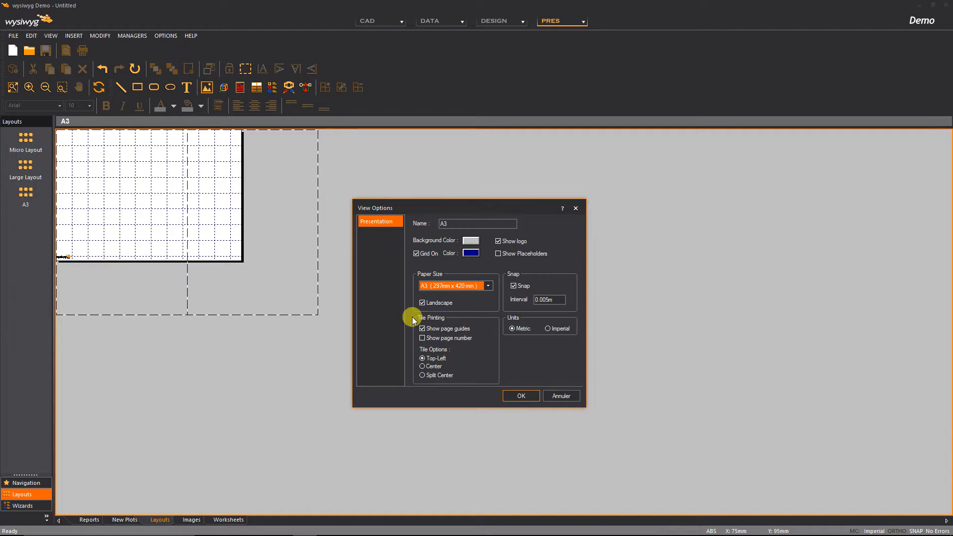
{"action": "left_click", "coordinate": [539, 397]}
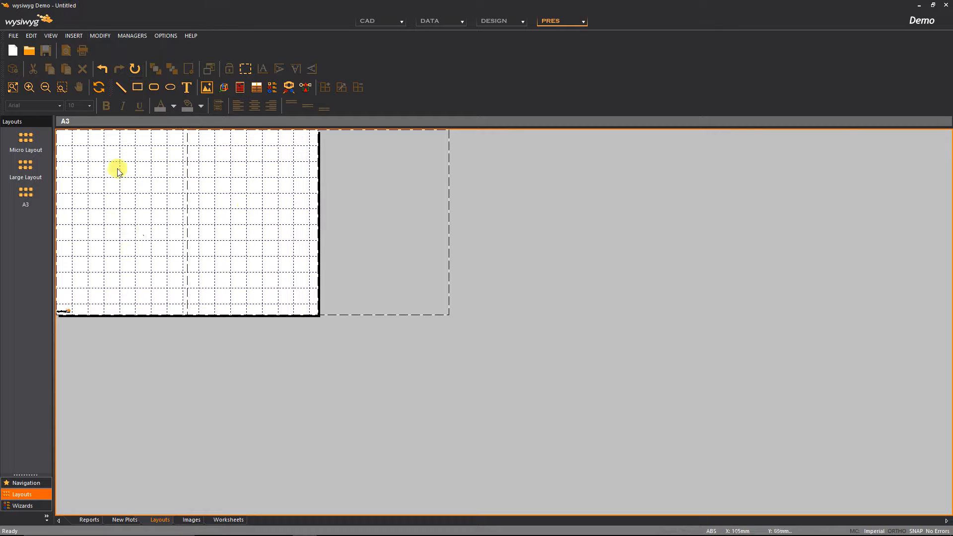
- Insert a CAD drawing frame from the page's upper-left corner, covering most of the A3 sheet
{"action": "scroll", "coordinate": [117, 165], "scroll_direction": "up", "scroll_amount": 3}
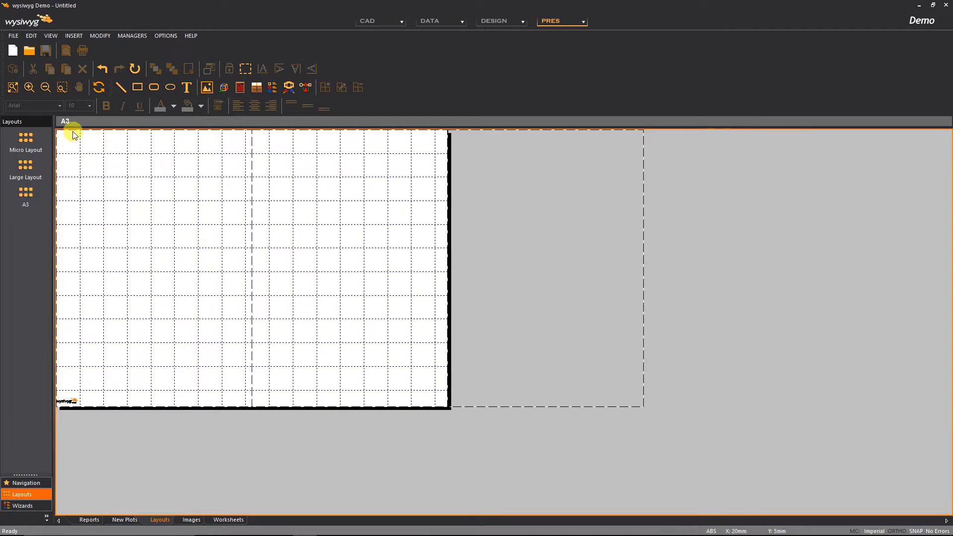
{"action": "scroll", "coordinate": [60, 378], "scroll_direction": "down", "scroll_amount": 1}
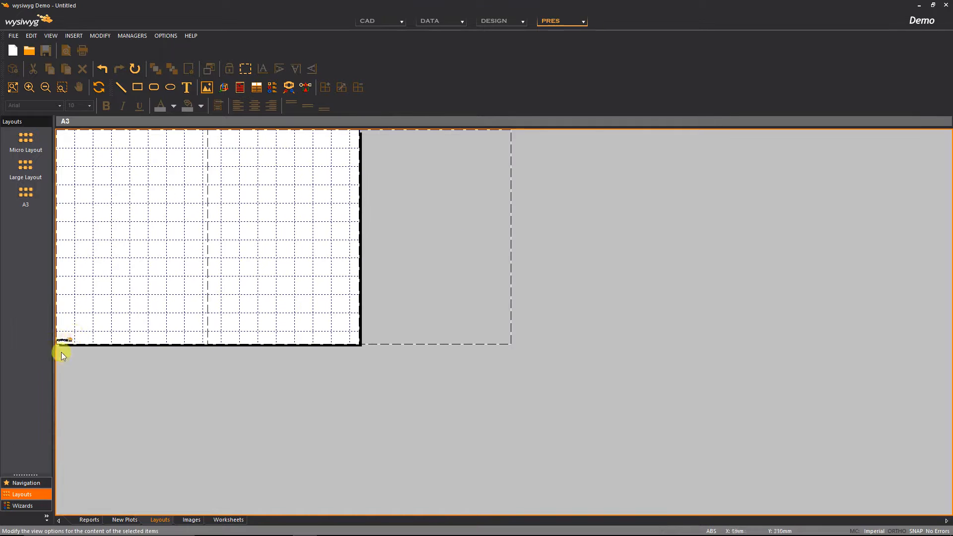
{"action": "scroll", "coordinate": [129, 169], "scroll_direction": "up", "scroll_amount": 1}
{"action": "scroll", "coordinate": [130, 194], "scroll_direction": "up", "scroll_amount": 1}
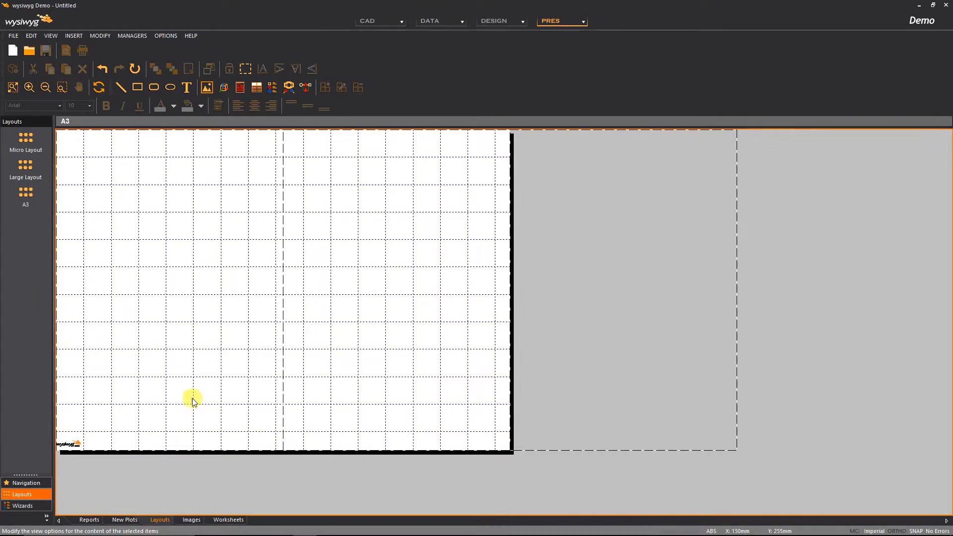
{"action": "right_click", "coordinate": [217, 278]}
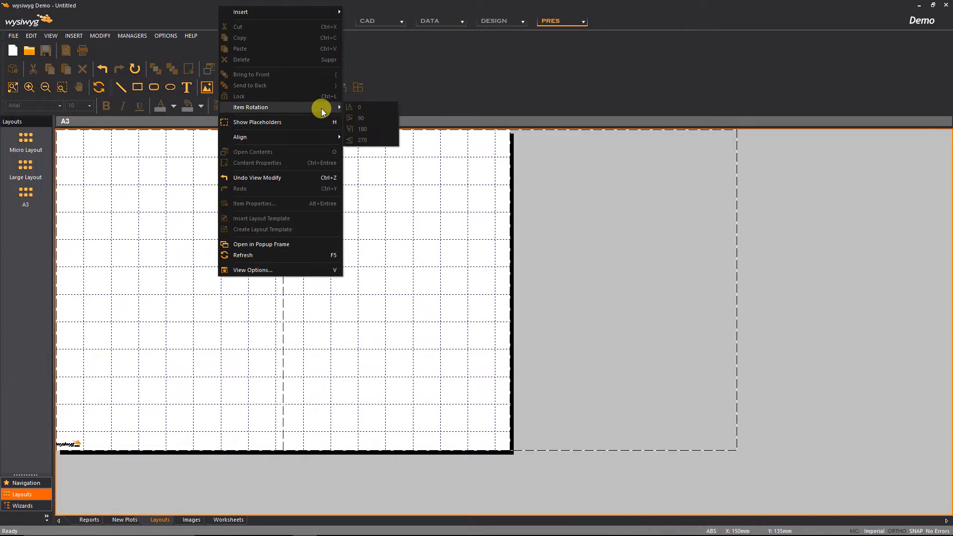
{"action": "mouse_move", "coordinate": [332, 13]}
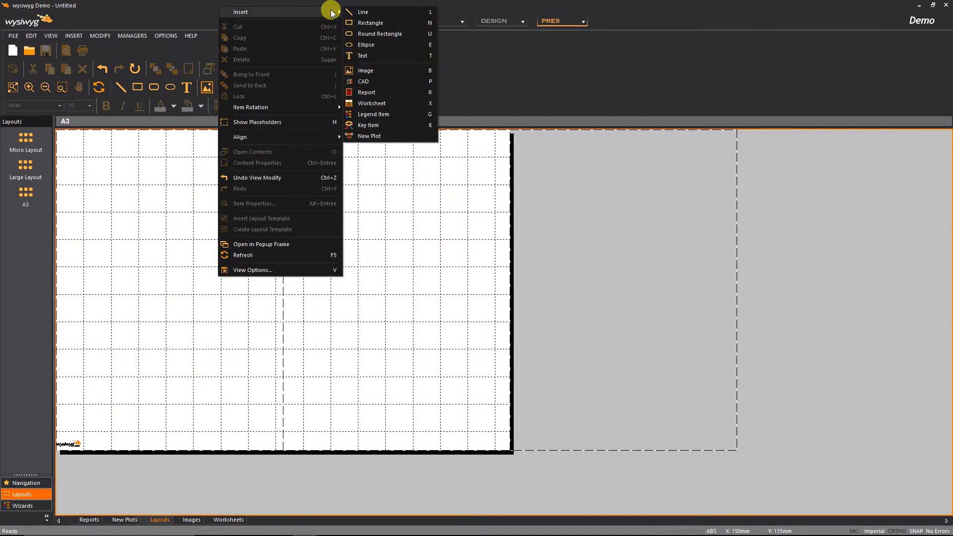
{"action": "left_click", "coordinate": [372, 82]}
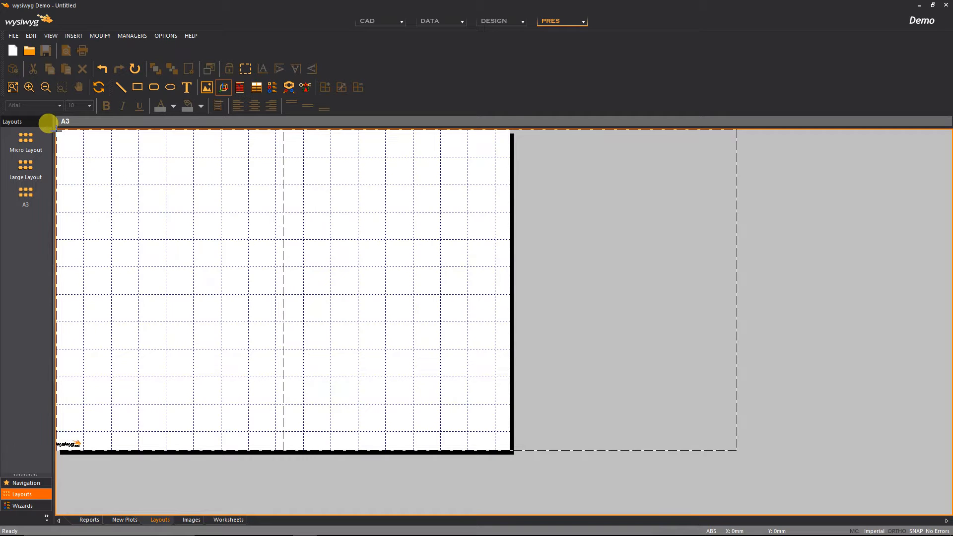
{"action": "mouse_move", "coordinate": [48, 123]}
{"action": "left_mouse_down"}
{"action": "mouse_move", "coordinate": [187, 263]}
{"action": "mouse_move", "coordinate": [404, 383]}
{"action": "mouse_move", "coordinate": [440, 377]}
{"action": "left_mouse_up"}
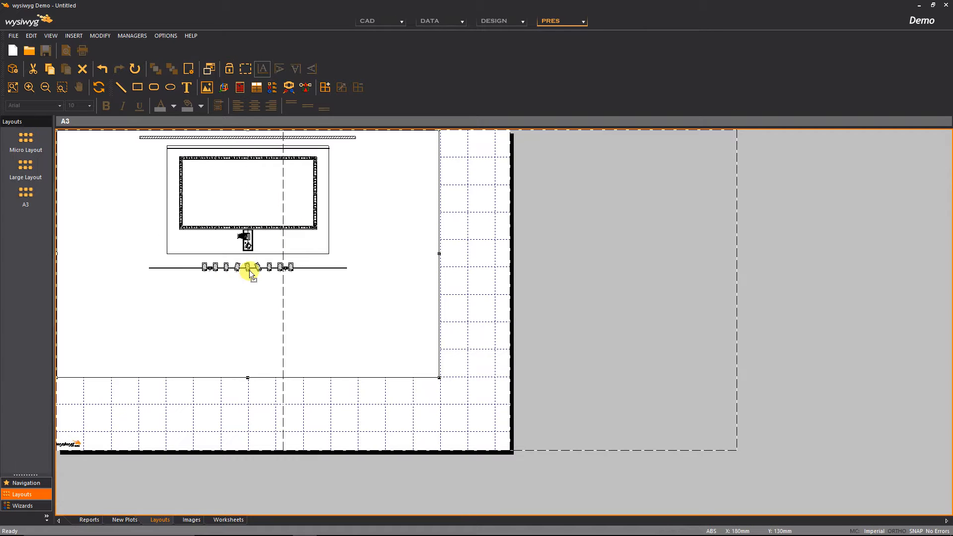
- Rotate the drawing inside the CAD frame by 90 degrees
{"action": "right_click", "coordinate": [312, 282]}
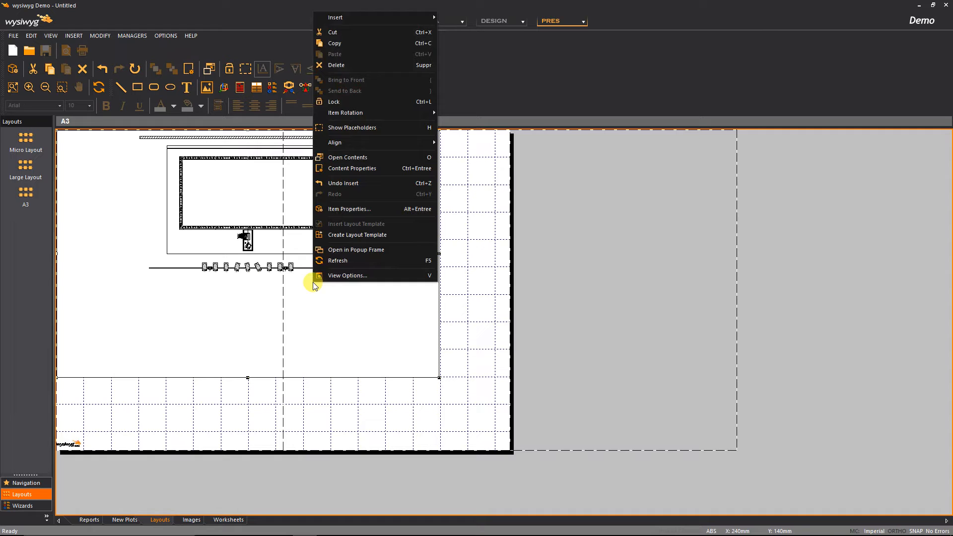
{"action": "left_click", "coordinate": [357, 209]}
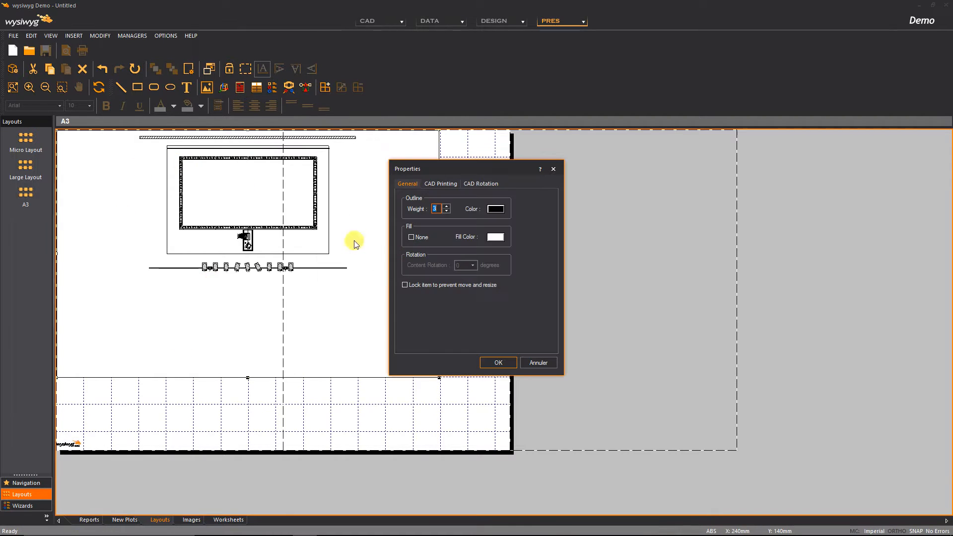
{"action": "left_click", "coordinate": [446, 184]}
{"action": "left_click", "coordinate": [480, 184]}
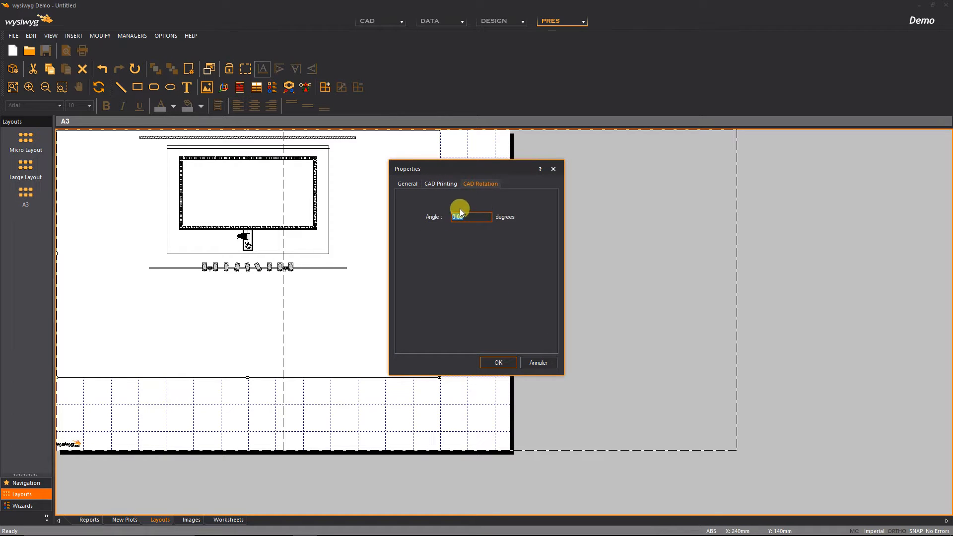
{"action": "type", "text": "90"}
{"action": "left_click", "coordinate": [498, 362]}
- Set the CAD frame's rotation angle to 0 degrees and its fixed print scaling to 1:50
{"action": "right_click", "coordinate": [394, 233]}
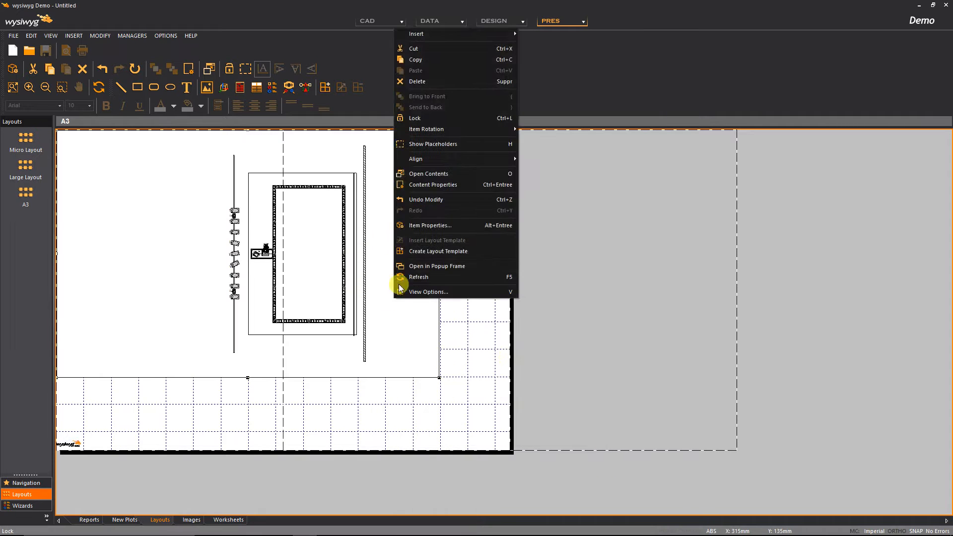
{"action": "right_click", "coordinate": [386, 192]}
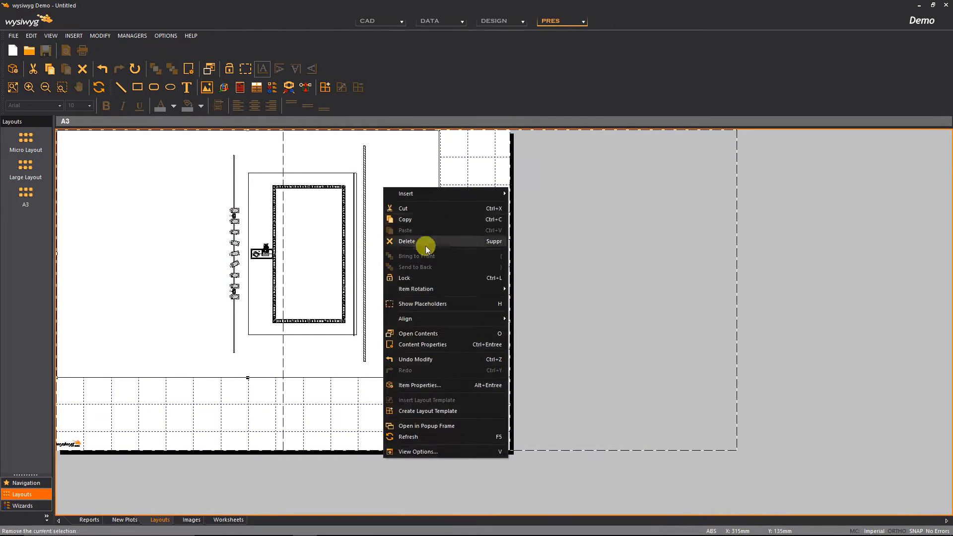
{"action": "left_click", "coordinate": [425, 384]}
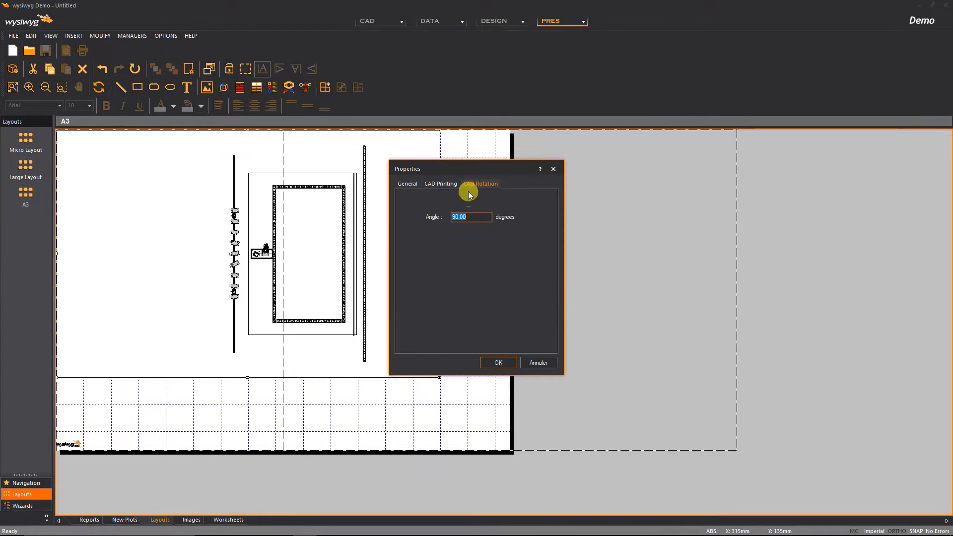
{"action": "type", "text": "0"}
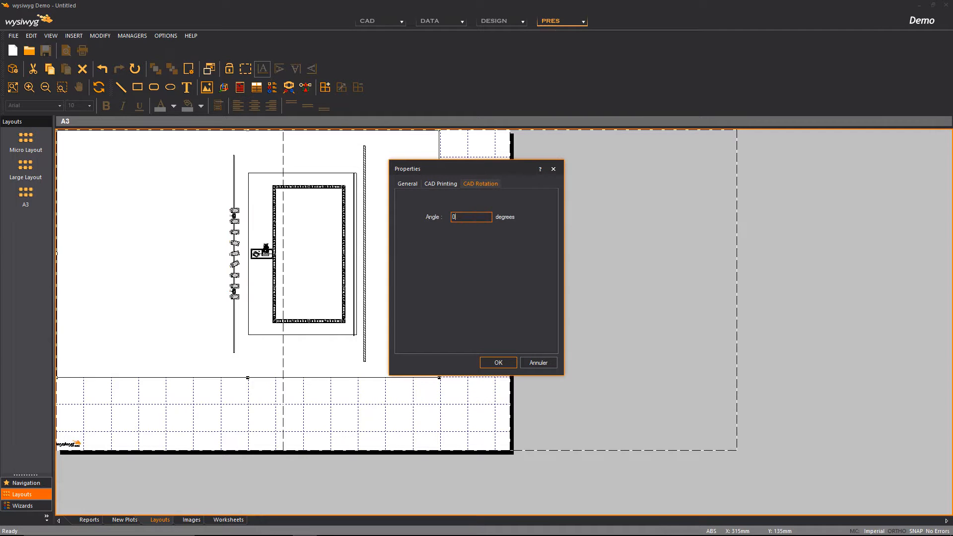
{"action": "left_click", "coordinate": [429, 191]}
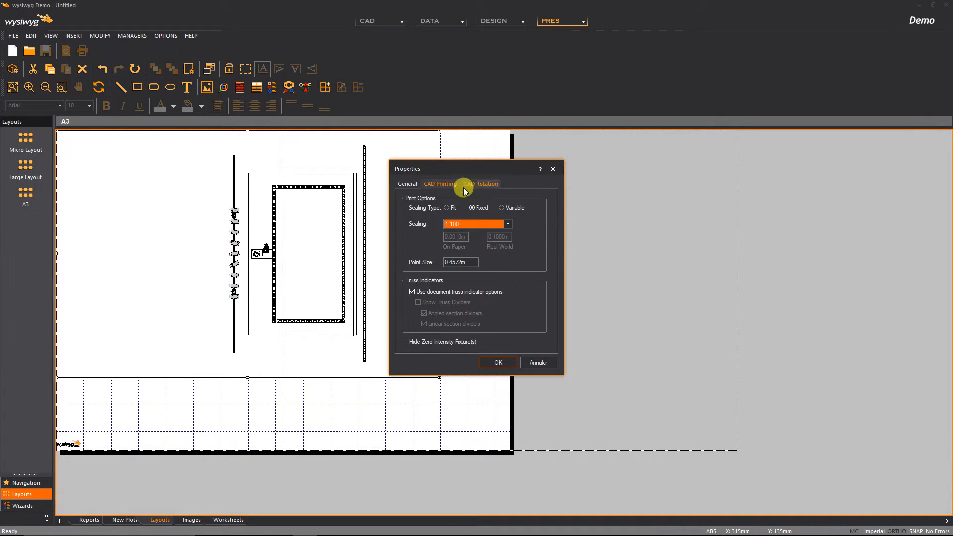
{"action": "left_click", "coordinate": [508, 225]}
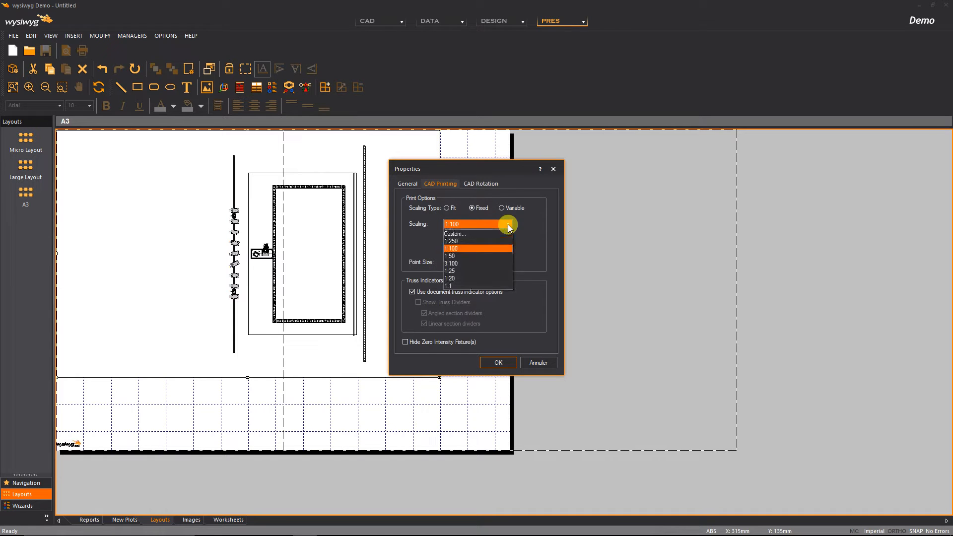
{"action": "left_click", "coordinate": [459, 255]}
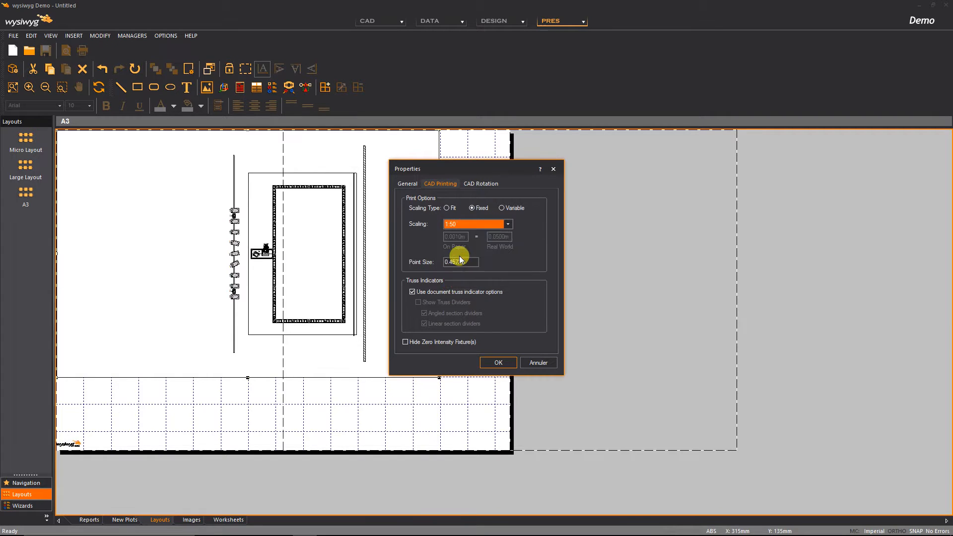
{"action": "left_click", "coordinate": [498, 363]}
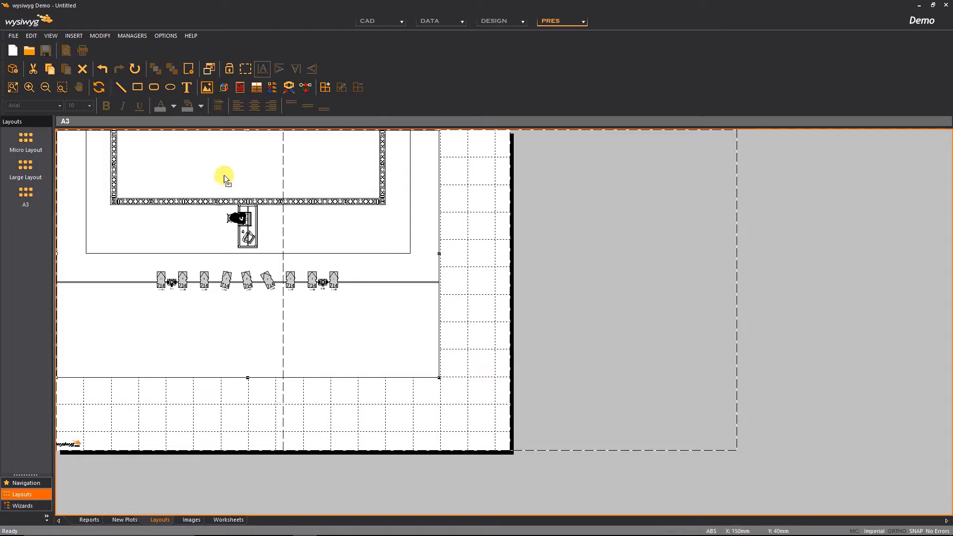
- Review the CAD frame's print scaling and its general outline and fill properties
{"action": "right_click", "coordinate": [365, 308]}
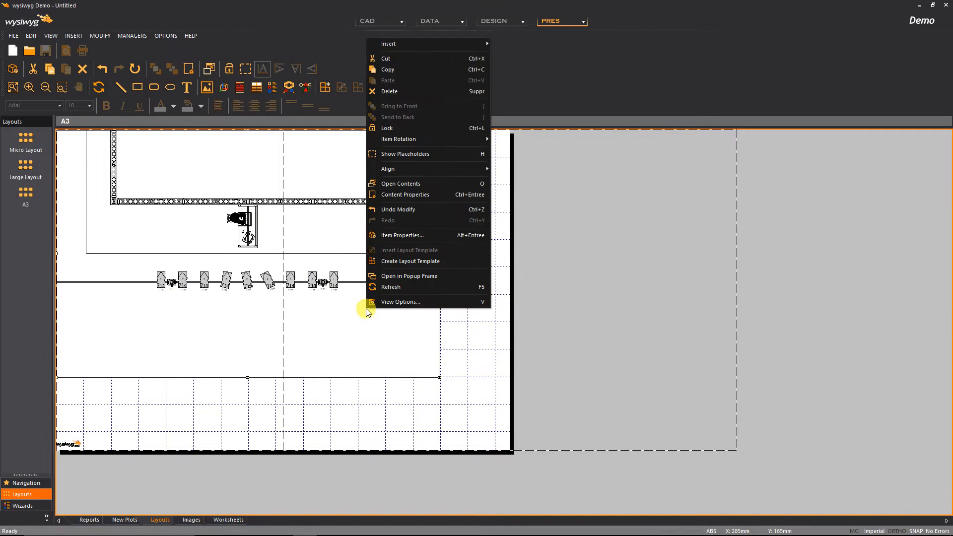
{"action": "left_click", "coordinate": [399, 238]}
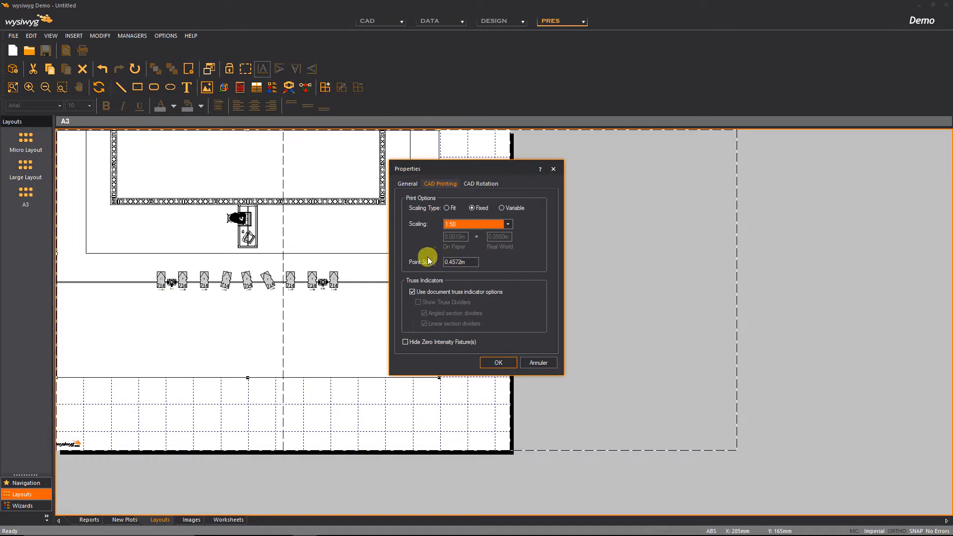
{"action": "left_click", "coordinate": [406, 184]}
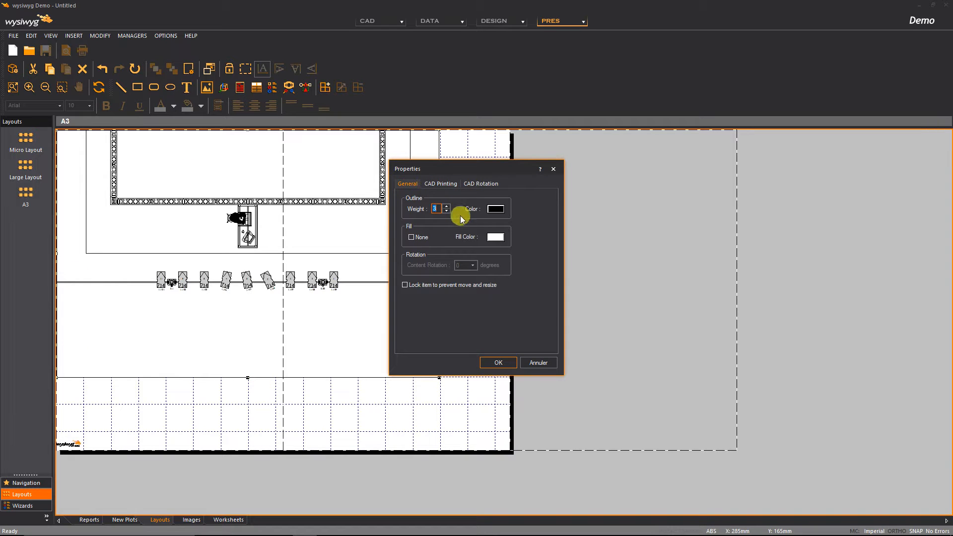
{"action": "left_click", "coordinate": [497, 363]}
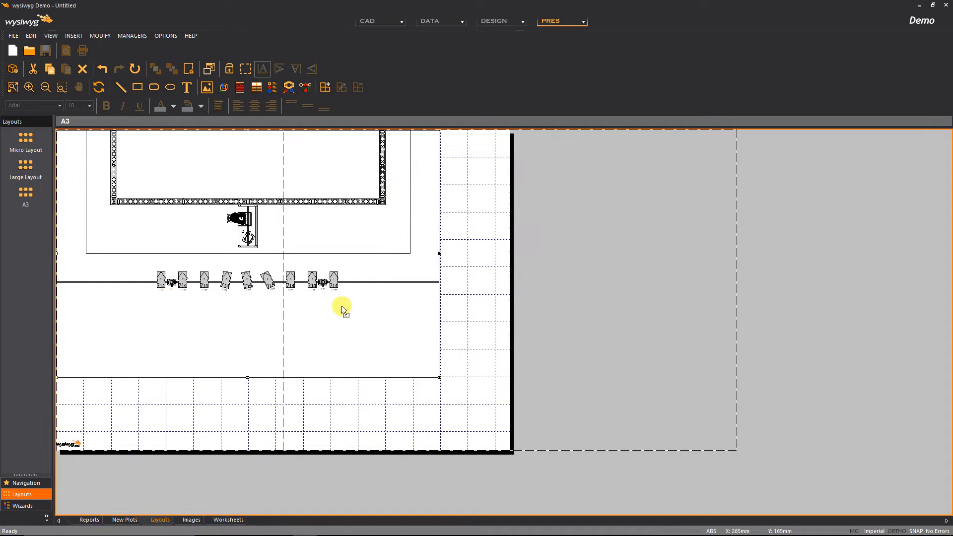
- Open the CAD frame's contents in a full-size window and move the fixed-scale crop area up over the stage
{"action": "right_click", "coordinate": [373, 317]}
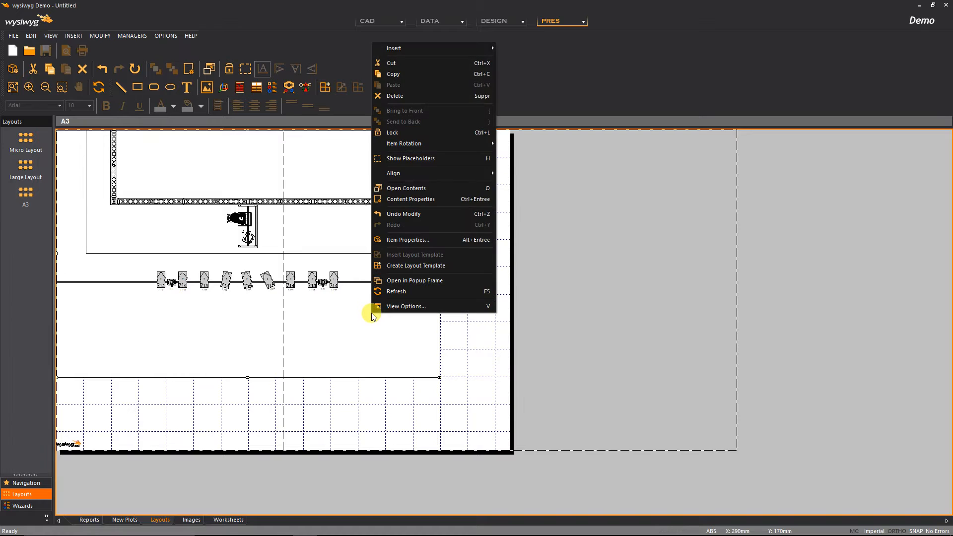
{"action": "left_click", "coordinate": [425, 189]}
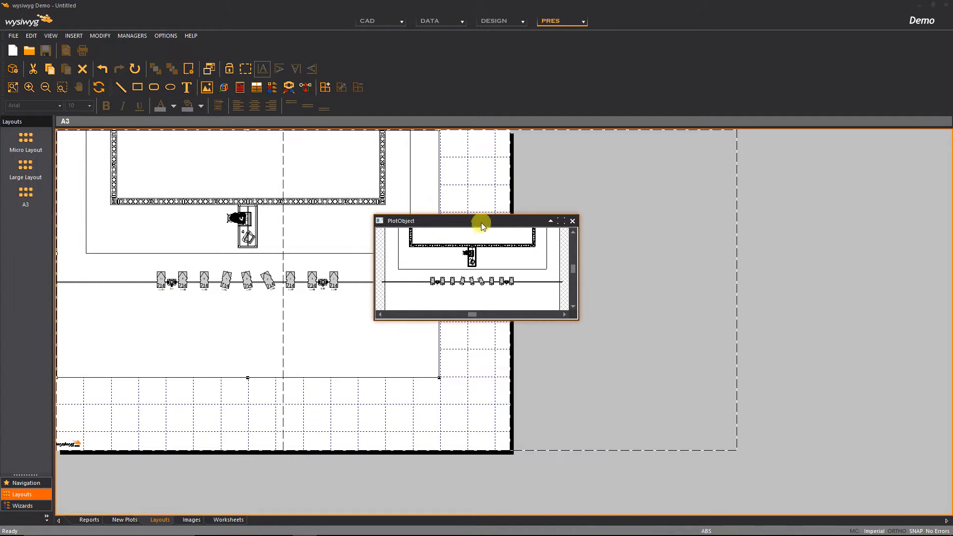
{"action": "left_click_drag", "start_coordinate": [502, 217], "coordinate": [675, 211]}
{"action": "left_click", "coordinate": [746, 207]}
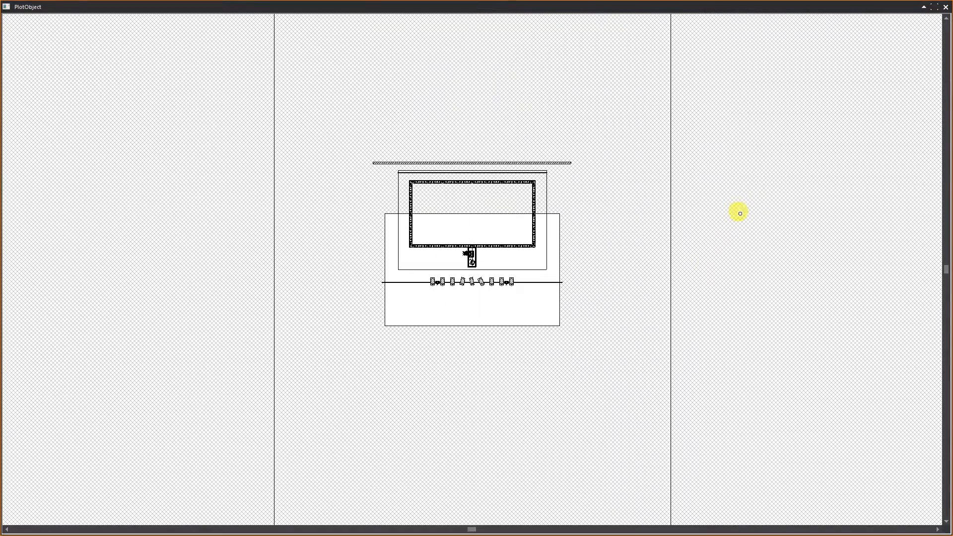
{"action": "left_click_drag", "start_coordinate": [472, 254], "coordinate": [512, 211]}
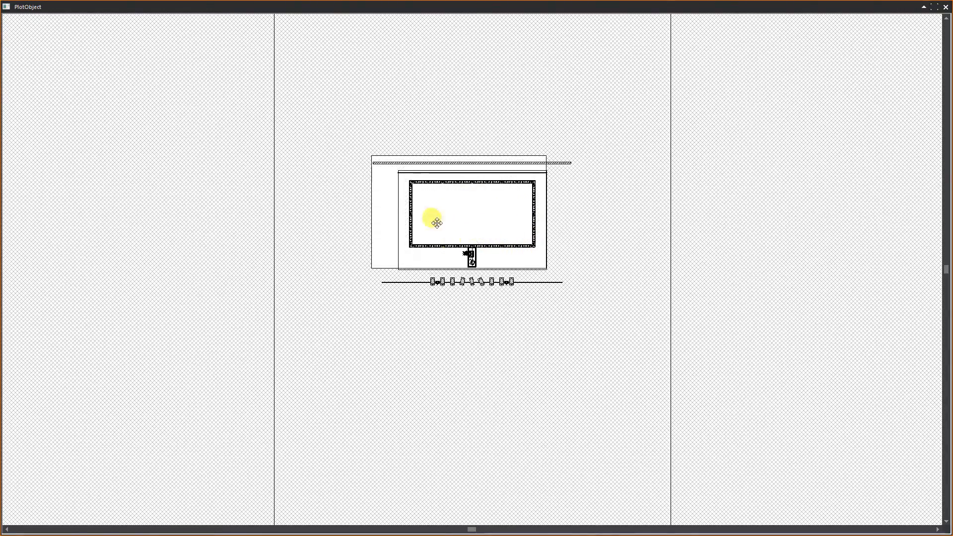
- Try the Fit scale on the frame's contents, and return the scale to Fixed
{"action": "right_click", "coordinate": [540, 228]}
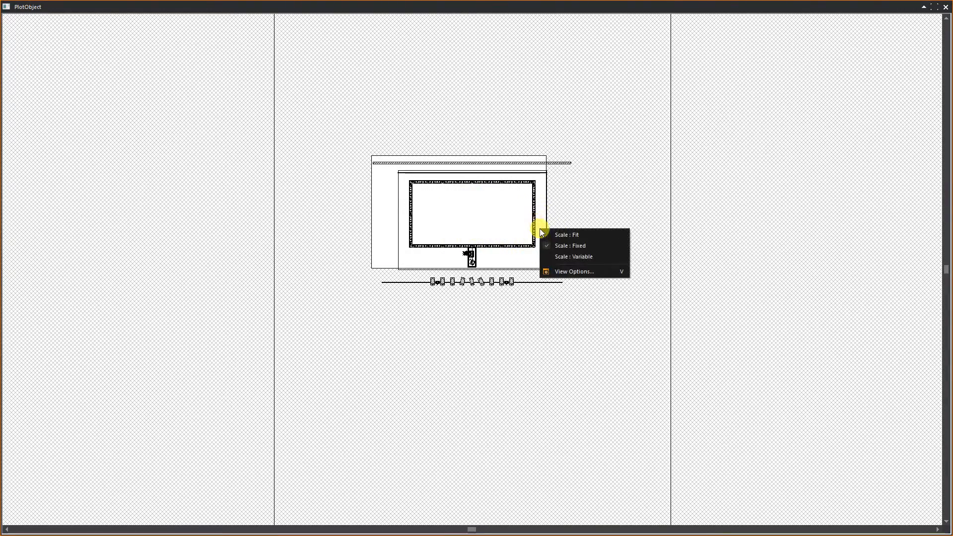
{"action": "left_click", "coordinate": [567, 235]}
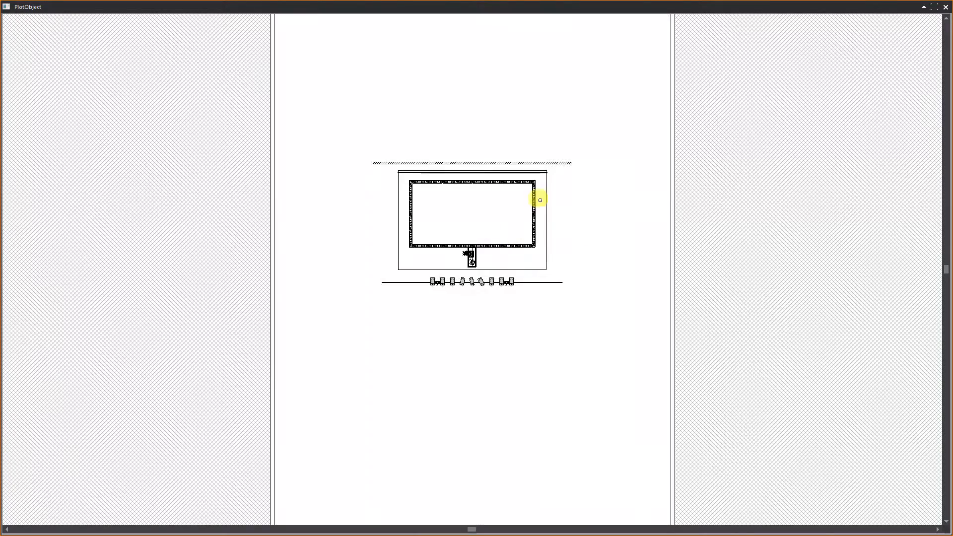
{"action": "scroll", "coordinate": [571, 297], "scroll_direction": "down", "scroll_amount": 3}
{"action": "scroll", "coordinate": [491, 257], "scroll_direction": "up", "scroll_amount": 3}
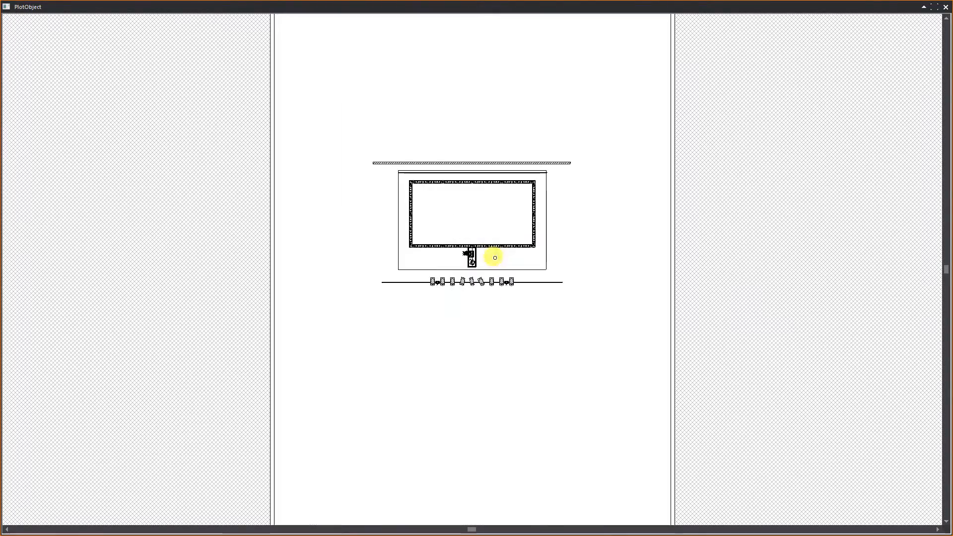
{"action": "right_click", "coordinate": [493, 221]}
{"action": "left_click", "coordinate": [540, 239]}
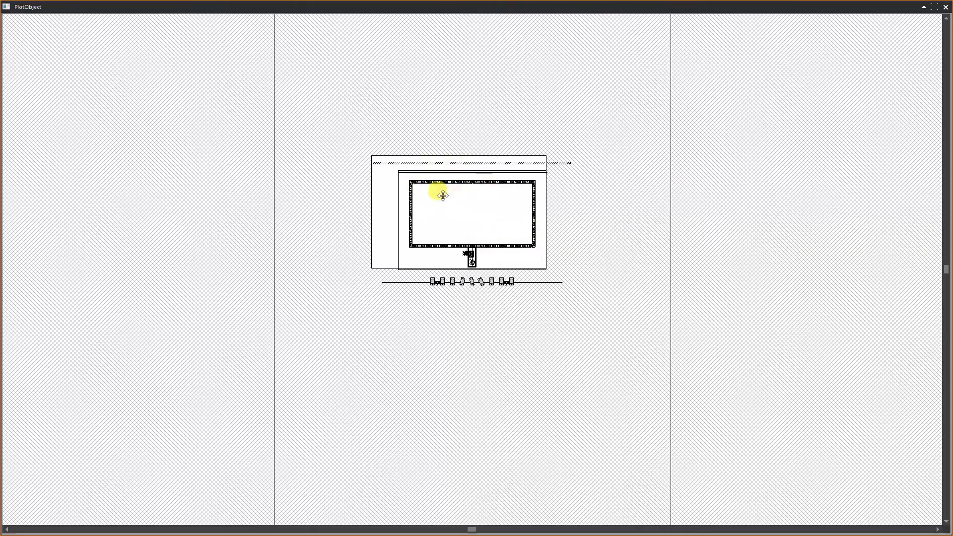
- Set the contents' scale to Variable and resize the crop area to enclose the whole stage, back wall and fixture bar
{"action": "right_click", "coordinate": [466, 206]}
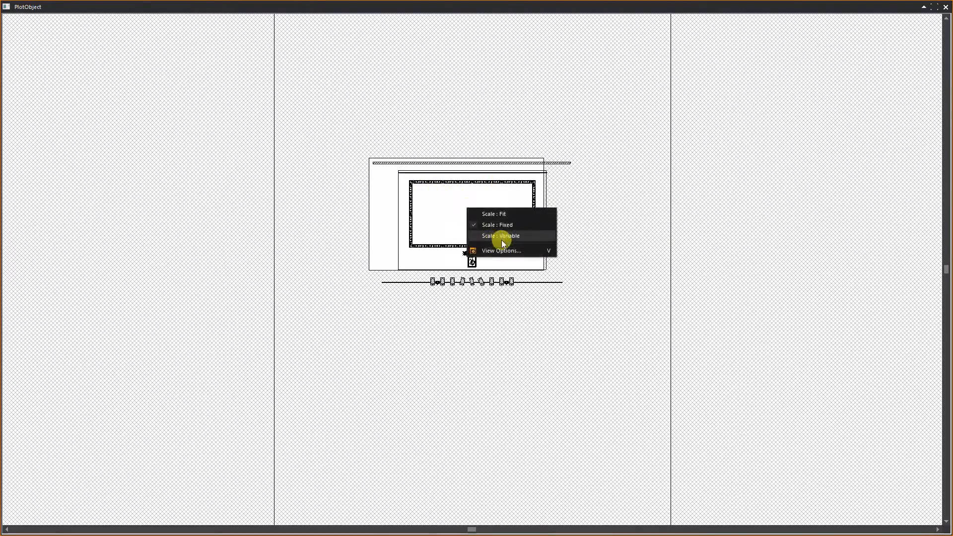
{"action": "left_click", "coordinate": [501, 240]}
{"action": "scroll", "coordinate": [483, 255], "scroll_direction": "down", "scroll_amount": 3}
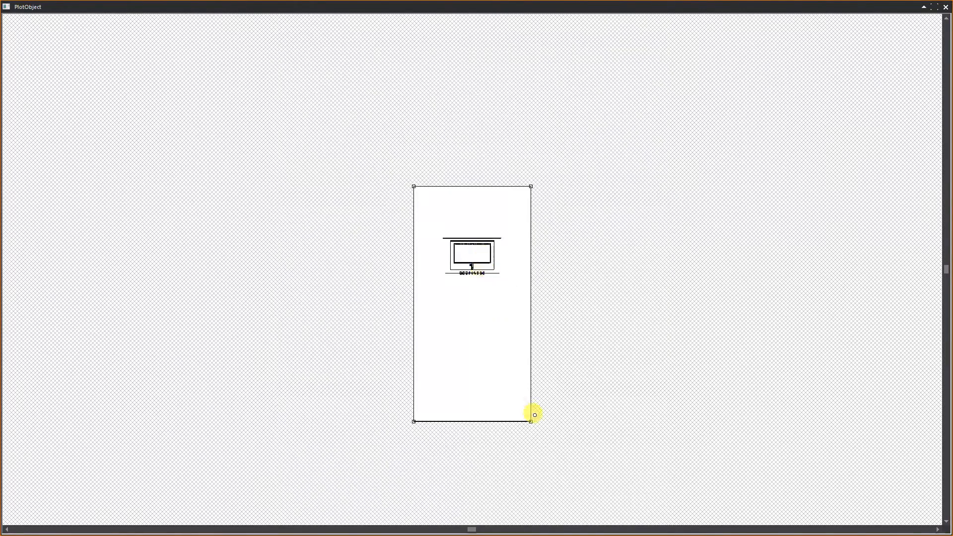
{"action": "mouse_move", "coordinate": [529, 420]}
{"action": "left_mouse_down"}
{"action": "mouse_move", "coordinate": [496, 304]}
{"action": "mouse_move", "coordinate": [489, 235]}
{"action": "left_mouse_up"}
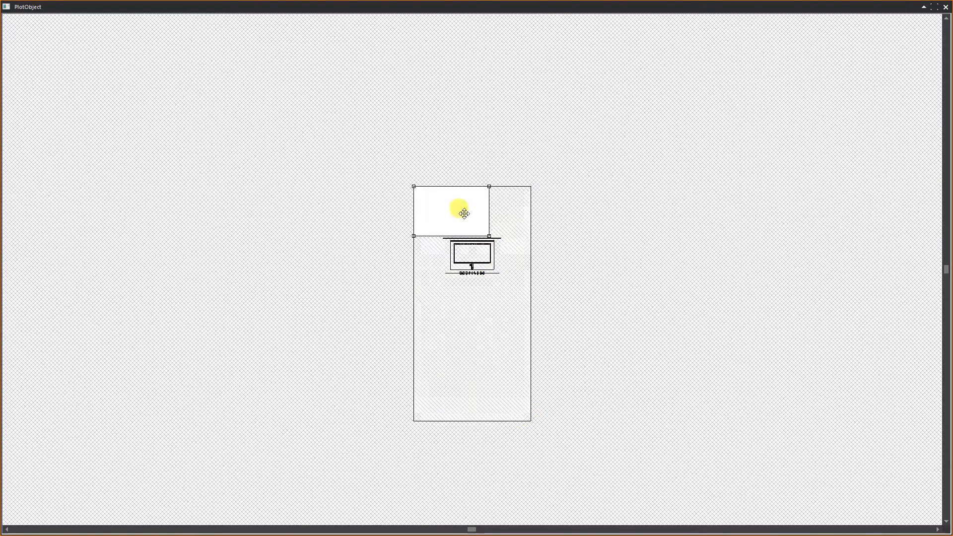
{"action": "scroll", "coordinate": [466, 213], "scroll_direction": "up", "scroll_amount": 3}
{"action": "mouse_move", "coordinate": [455, 141]}
{"action": "left_mouse_down"}
{"action": "mouse_move", "coordinate": [499, 248]}
{"action": "mouse_move", "coordinate": [532, 295]}
{"action": "left_mouse_up"}
{"action": "left_click_drag", "start_coordinate": [607, 306], "coordinate": [567, 281]}
{"action": "left_click_drag", "start_coordinate": [513, 231], "coordinate": [529, 242]}
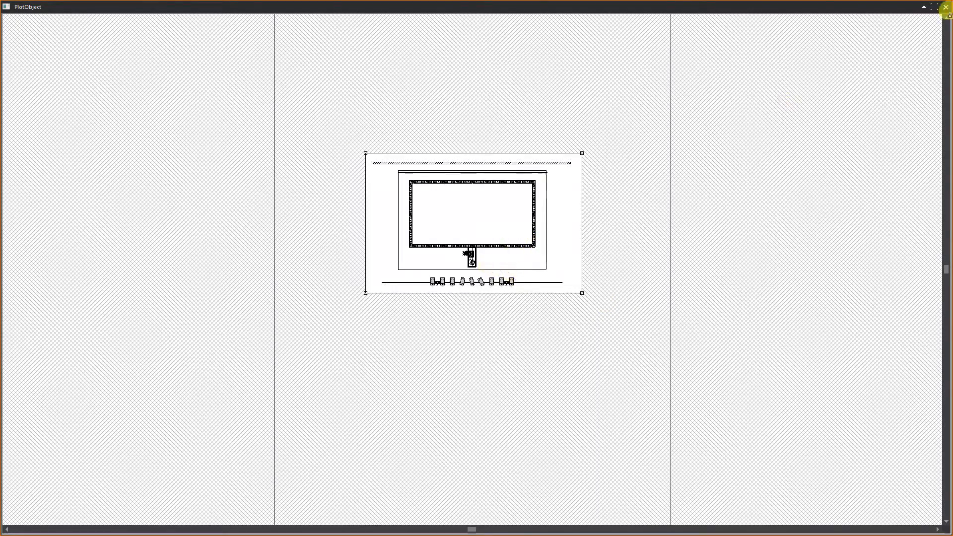
{"action": "left_click", "coordinate": [931, 6]}
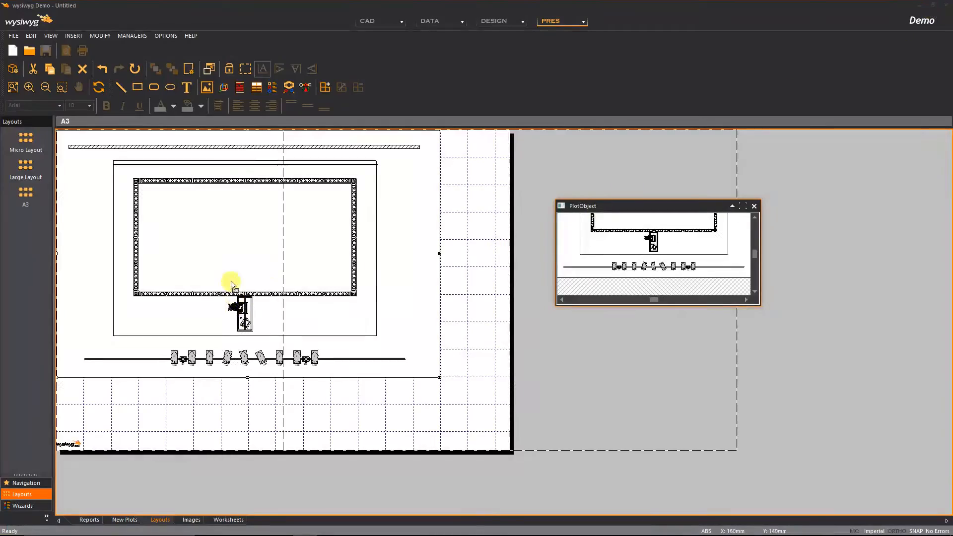
- Shrink the variable crop area to the operator's desk and the row of fixtures in front of the stage
{"action": "left_click", "coordinate": [732, 206]}
{"action": "left_click_drag", "start_coordinate": [364, 153], "coordinate": [471, 271]}
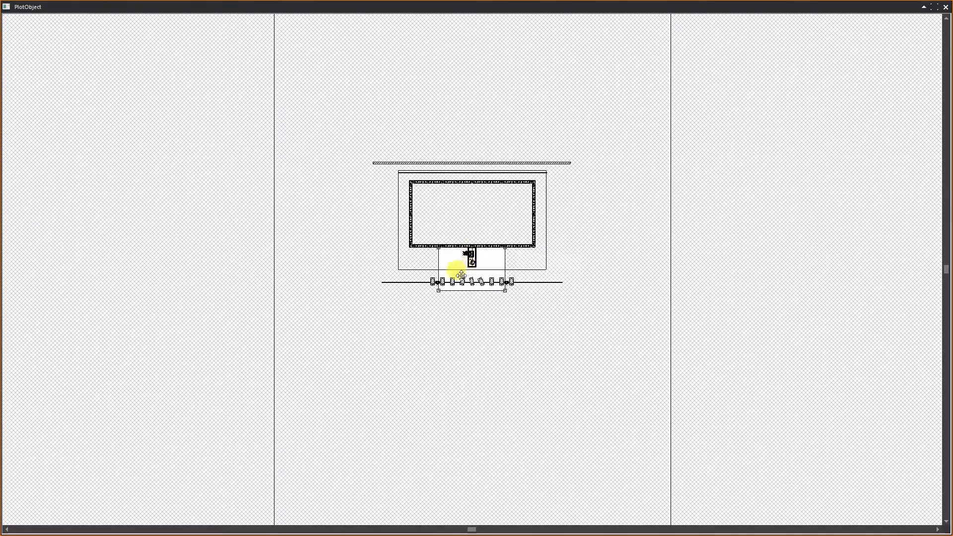
{"action": "left_click", "coordinate": [935, 7]}
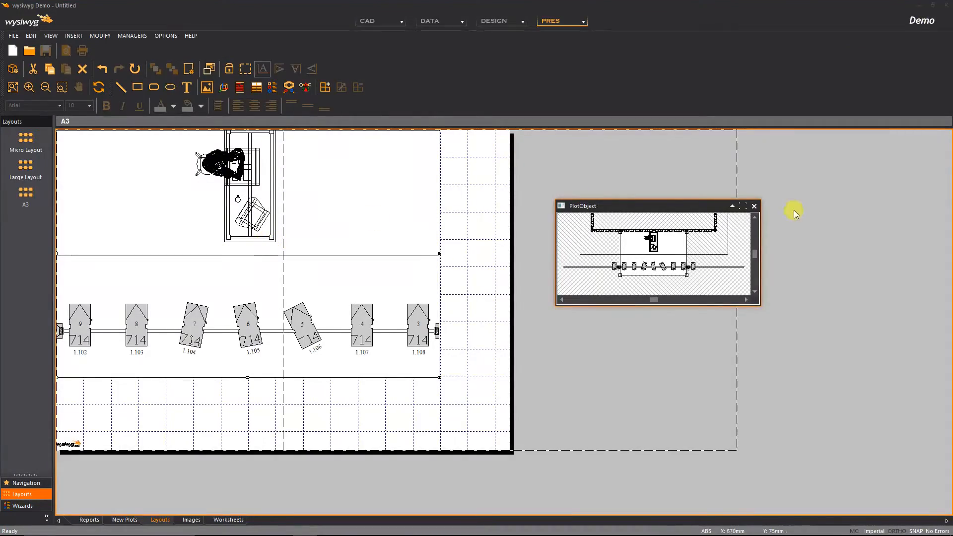
- Enlarge and centre the crop area around the back wall, stage and fixture bar, and close the frame's contents window
{"action": "left_click", "coordinate": [743, 206]}
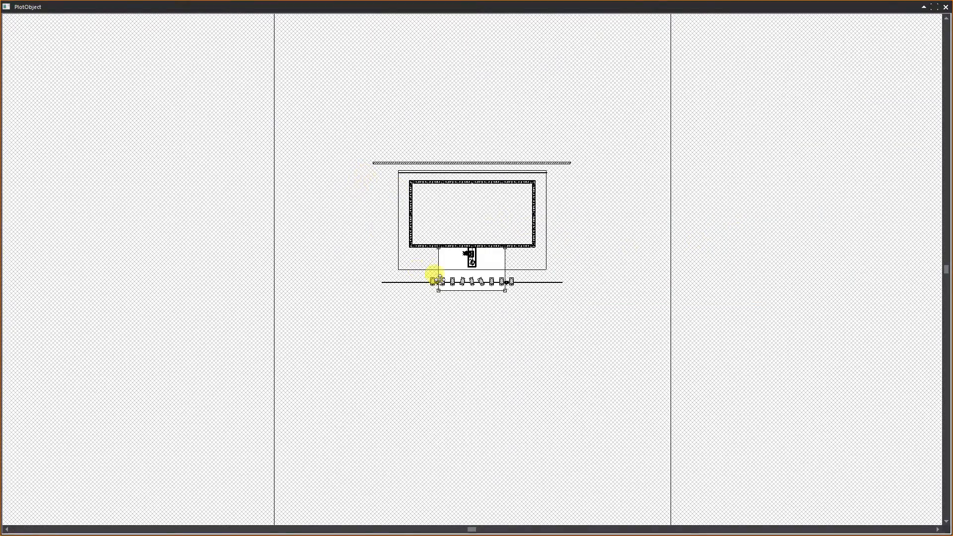
{"action": "left_click_drag", "start_coordinate": [436, 246], "coordinate": [304, 95]}
{"action": "left_click_drag", "start_coordinate": [351, 242], "coordinate": [419, 243]}
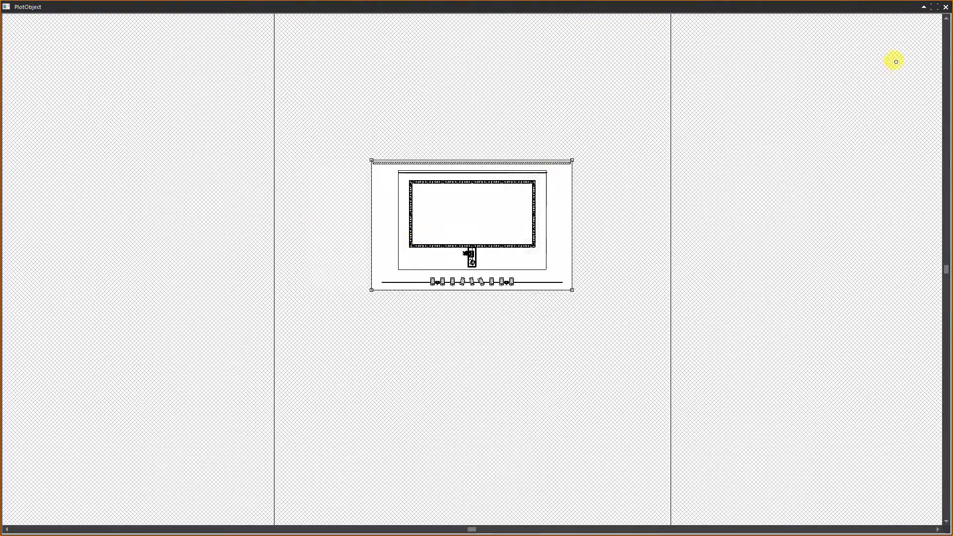
{"action": "left_click", "coordinate": [934, 7]}
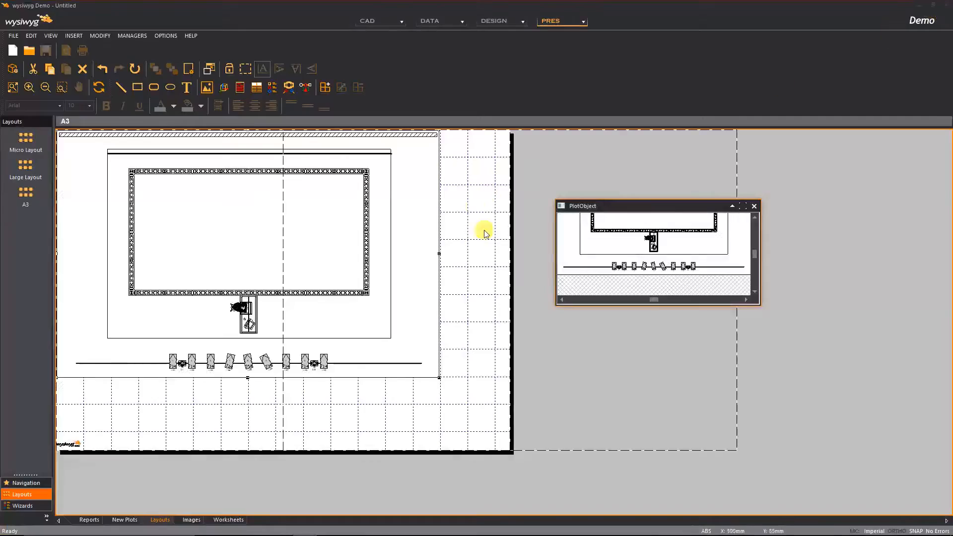
{"action": "left_click", "coordinate": [753, 206]}
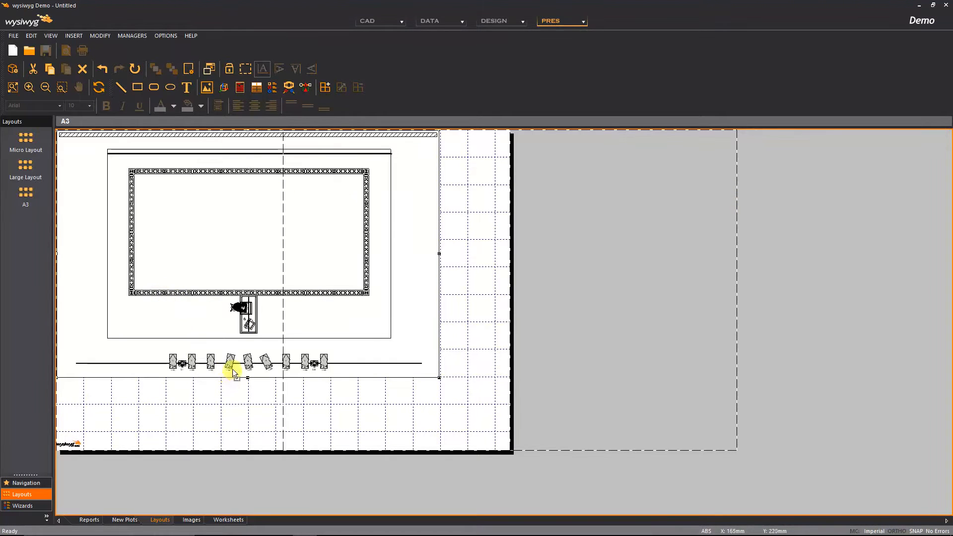
- Inspect the fixture labels on the layout, switch to CAD mode and select all the fixtures on the front bar in the plan view
{"action": "scroll", "coordinate": [230, 365], "scroll_direction": "up", "scroll_amount": 4}
{"action": "scroll", "coordinate": [327, 427], "scroll_direction": "up", "scroll_amount": 1}
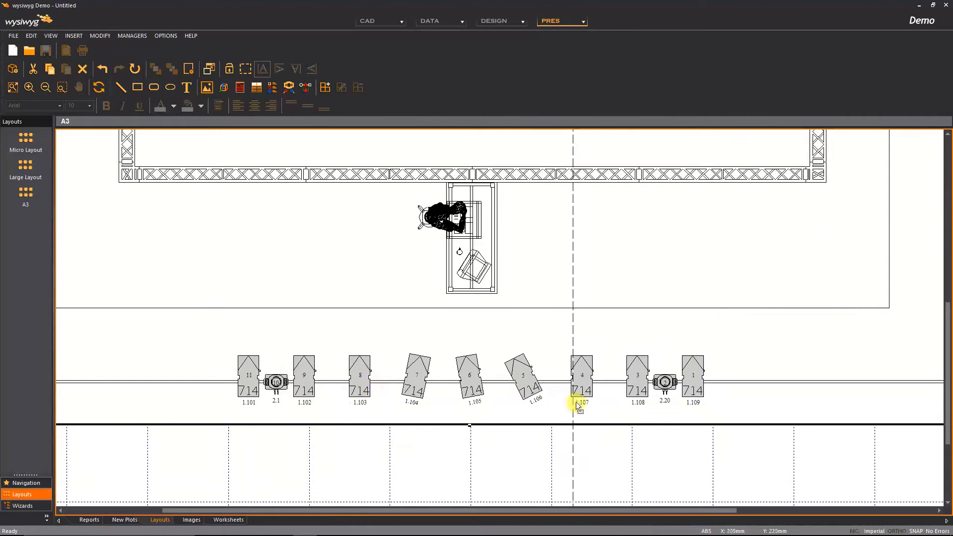
{"action": "scroll", "coordinate": [446, 397], "scroll_direction": "down", "scroll_amount": 2}
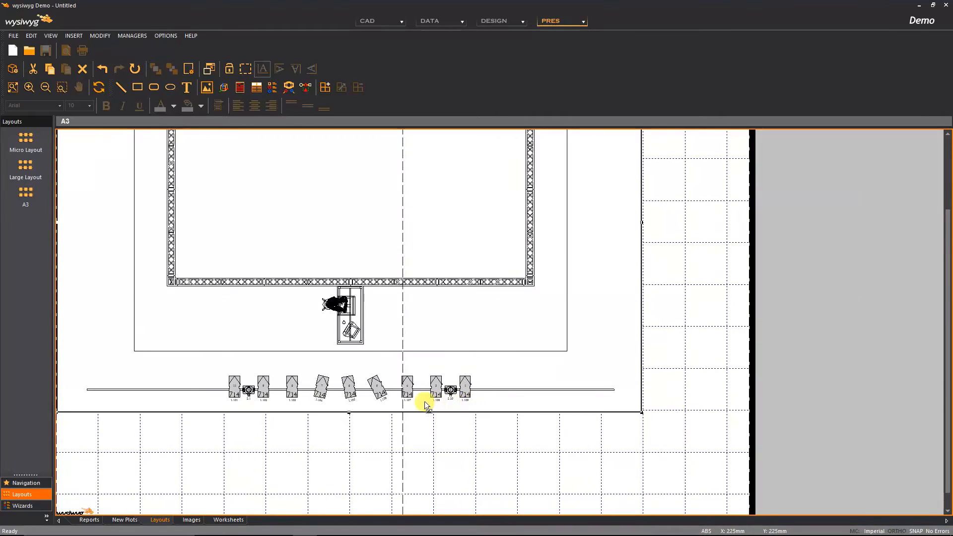
{"action": "scroll", "coordinate": [425, 401], "scroll_direction": "up", "scroll_amount": 2}
{"action": "scroll", "coordinate": [382, 375], "scroll_direction": "down", "scroll_amount": 1}
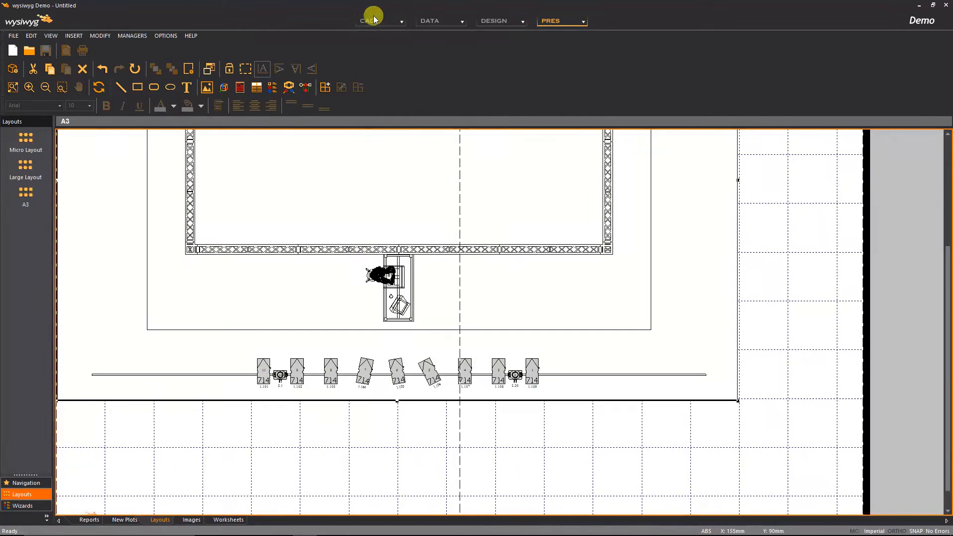
{"action": "left_click", "coordinate": [374, 21]}
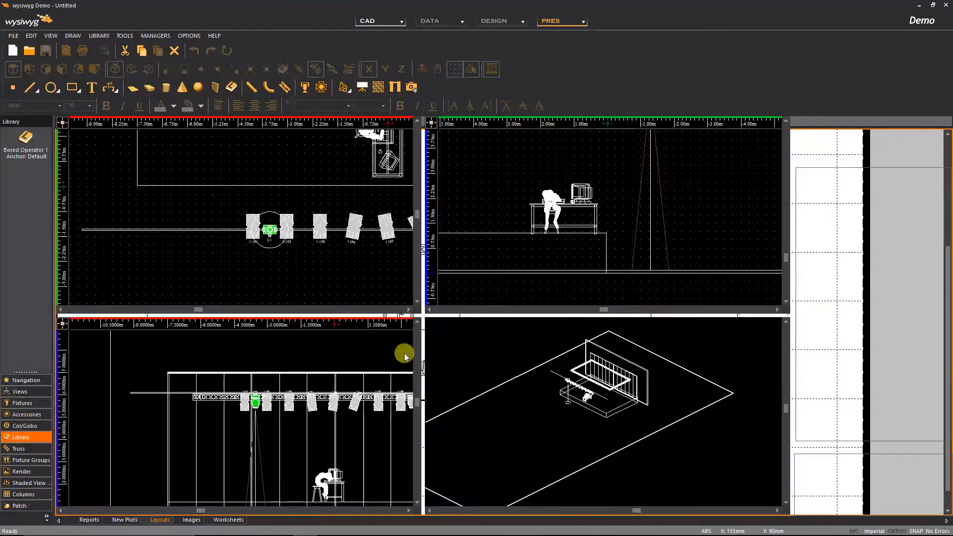
{"action": "left_click", "coordinate": [349, 262]}
{"action": "middle_click_drag", "start_coordinate": [349, 262], "coordinate": [201, 264]}
{"action": "left_click_drag", "start_coordinate": [81, 198], "coordinate": [400, 261]}
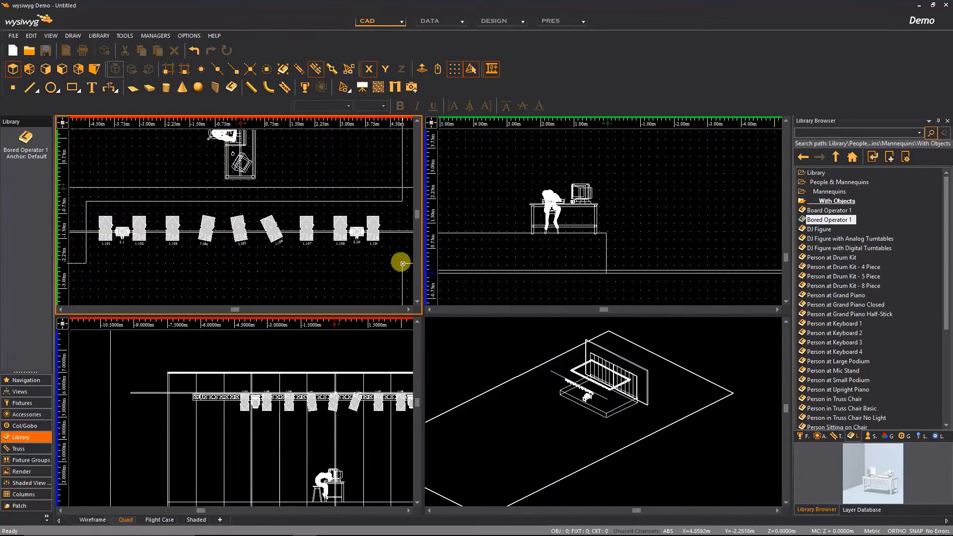
- Open the selected fixtures' properties and start editing the attribute layout of the 714SX2 fixtures
{"action": "right_click", "coordinate": [320, 262]}
{"action": "left_click", "coordinate": [397, 7]}
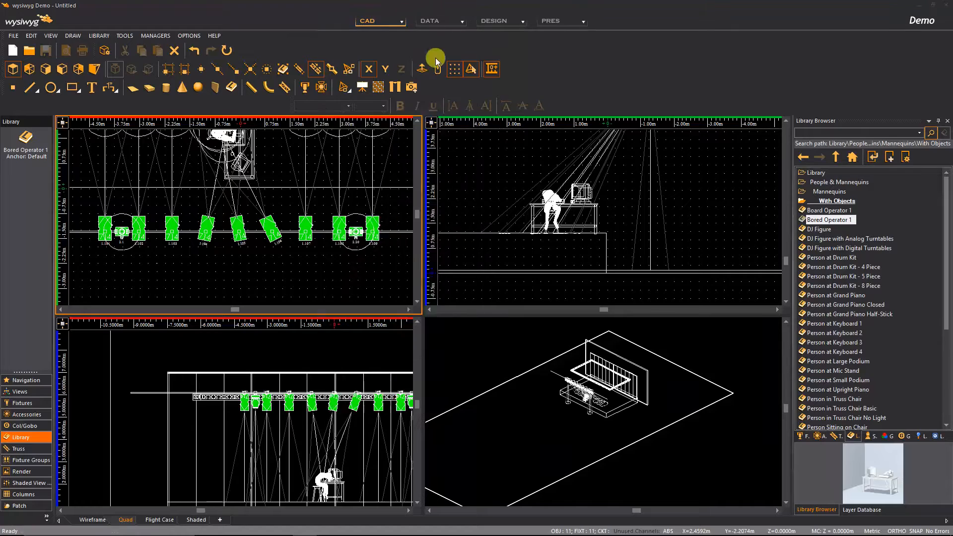
{"action": "left_click", "coordinate": [344, 158]}
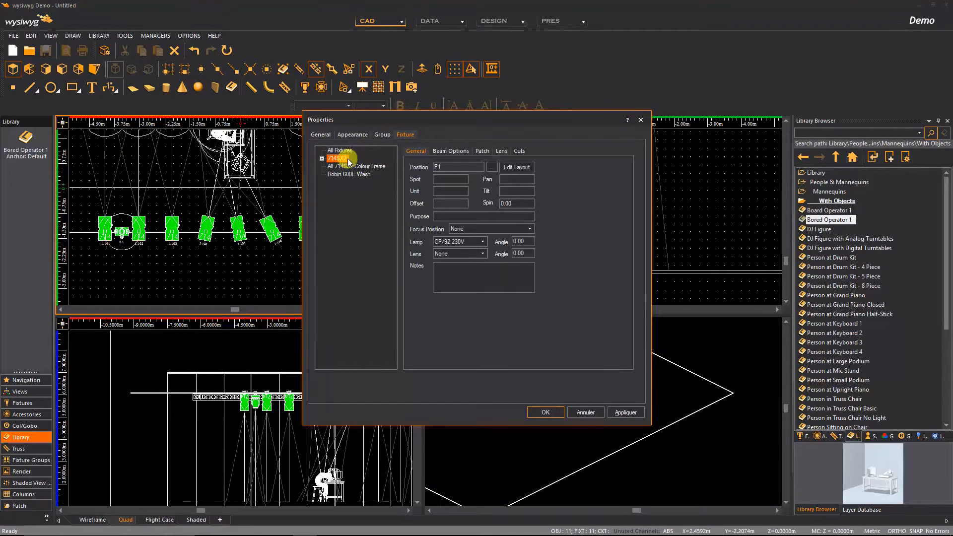
{"action": "left_click", "coordinate": [514, 167]}
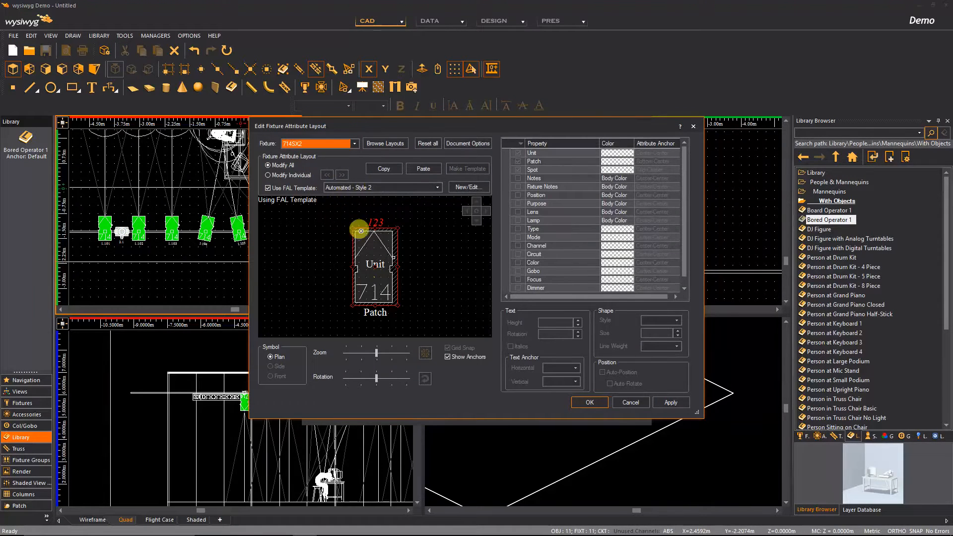
- Turn off the FAL template for the 714SX2 fixtures, set their Patch label's text height to 0.1816 m and apply it
{"action": "left_click", "coordinate": [374, 313]}
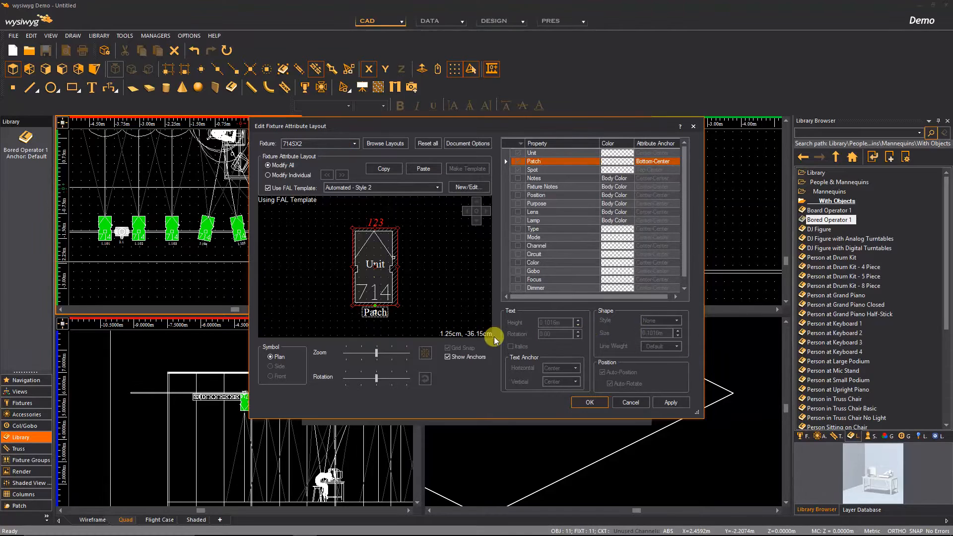
{"action": "left_click", "coordinate": [288, 188]}
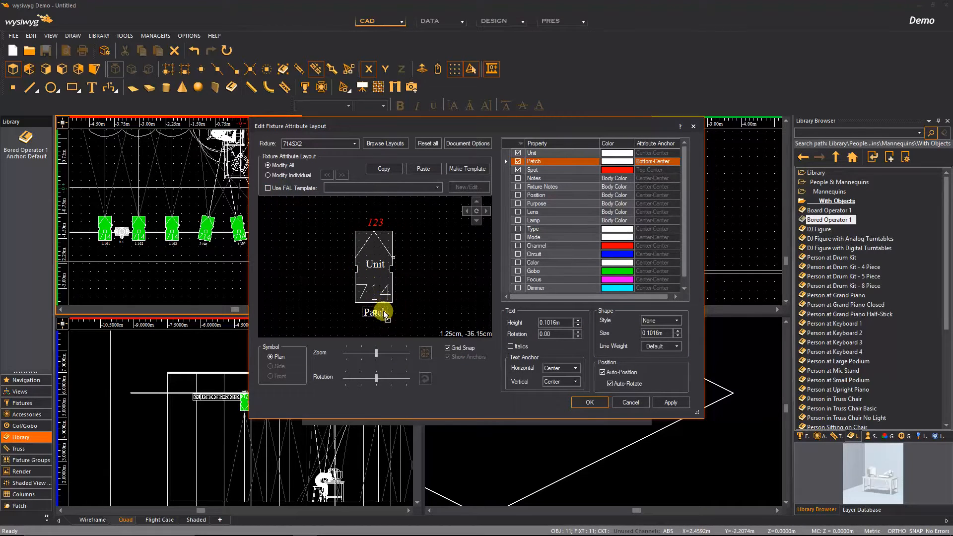
{"action": "left_click", "coordinate": [578, 320]}
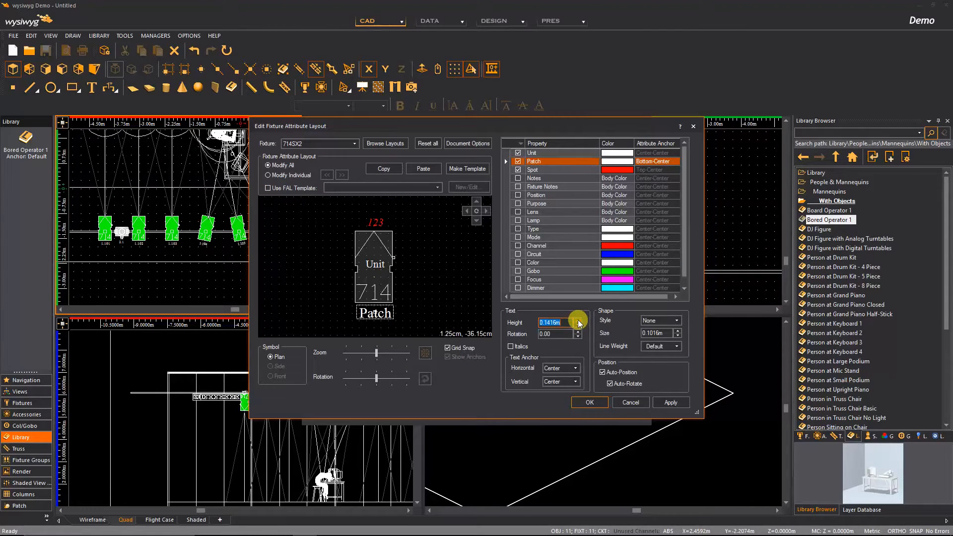
{"action": "left_click", "coordinate": [578, 320]}
{"action": "left_click", "coordinate": [578, 320]}
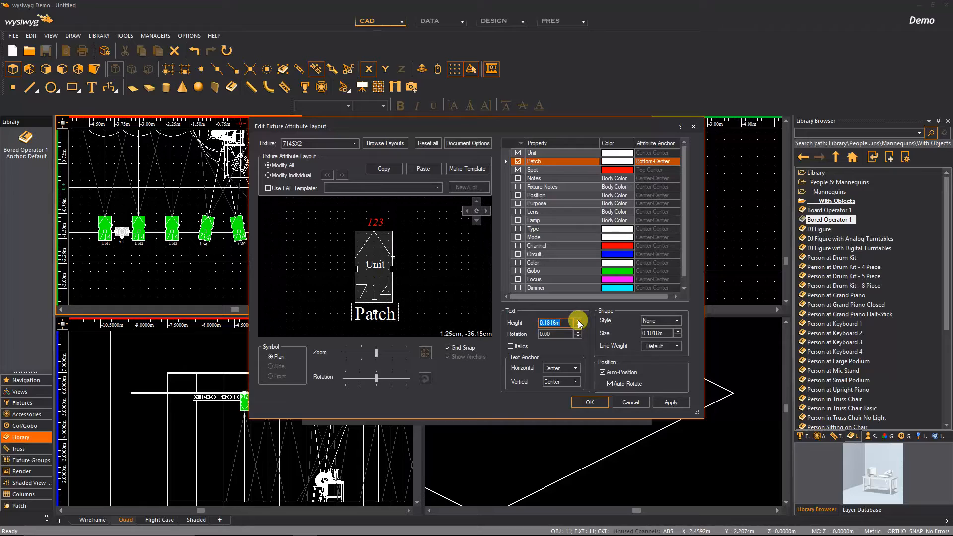
{"action": "left_click", "coordinate": [668, 403]}
- Set the Robin 600E Wash Patch label's text height to 0.1216 m without the FAL template, and close the fixture properties
{"action": "left_click", "coordinate": [354, 143]}
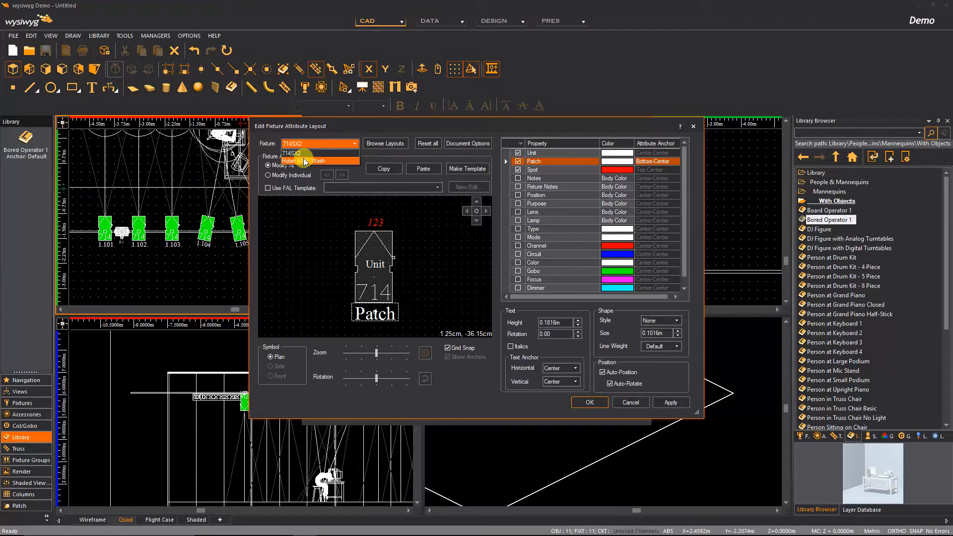
{"action": "left_click", "coordinate": [310, 153]}
{"action": "left_click", "coordinate": [293, 188]}
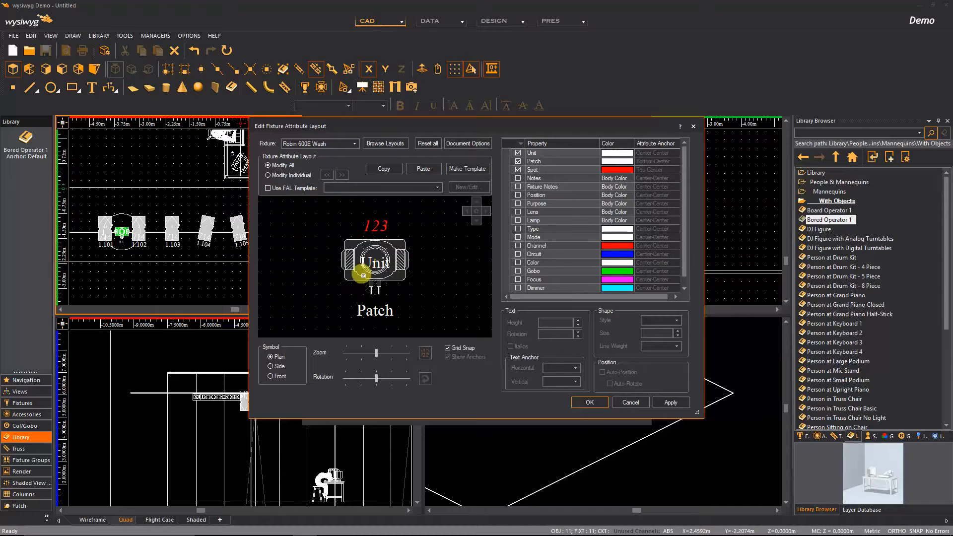
{"action": "left_click", "coordinate": [376, 310]}
{"action": "left_click", "coordinate": [579, 321]}
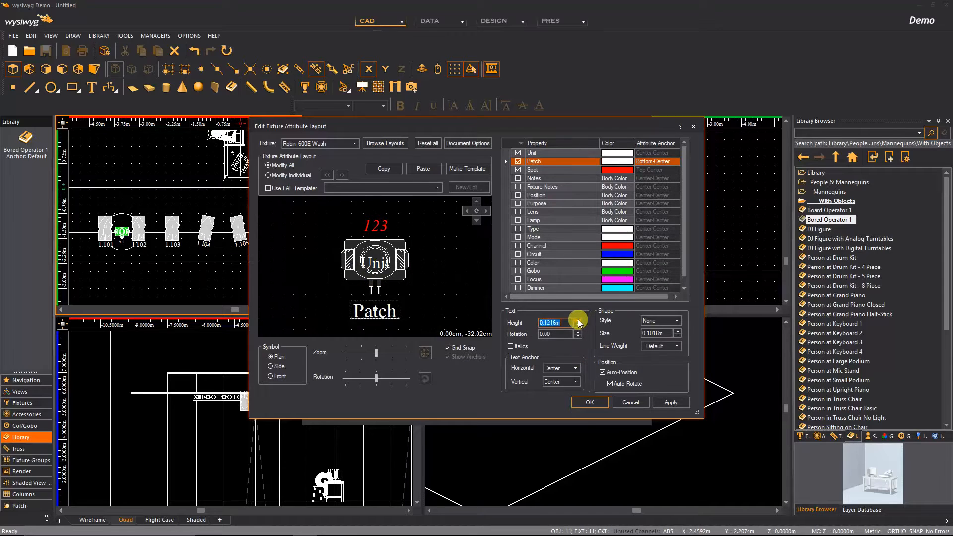
{"action": "left_click", "coordinate": [591, 402]}
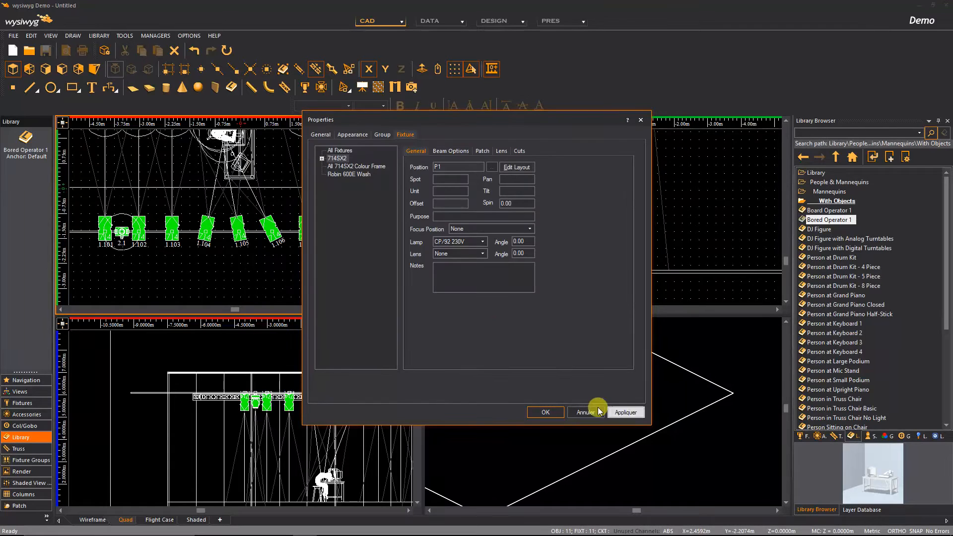
{"action": "left_click", "coordinate": [597, 408]}
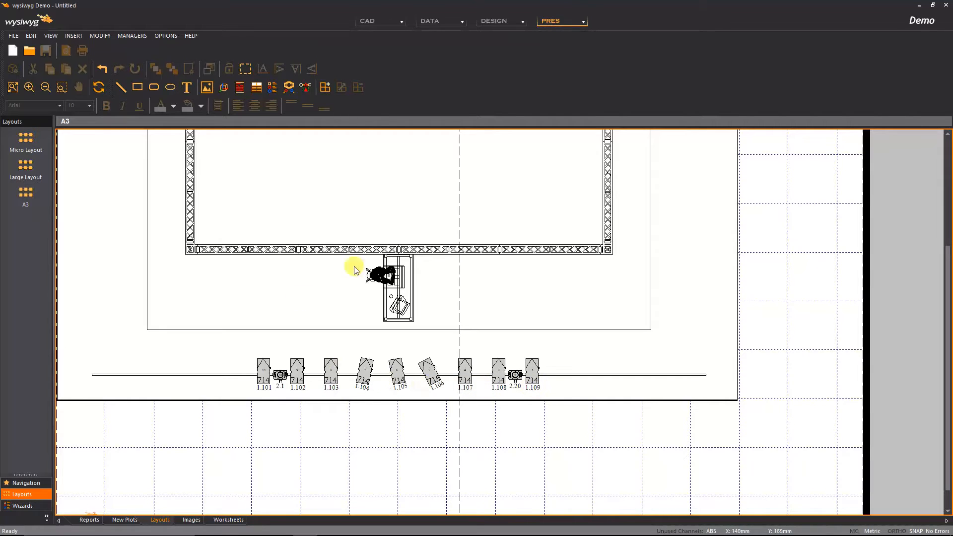
- Open the Legend wizard for the A3 layout and move its window aside to uncover the plot
{"action": "scroll", "coordinate": [441, 231], "scroll_direction": "down", "scroll_amount": 1}
{"action": "scroll", "coordinate": [317, 246], "scroll_direction": "down", "scroll_amount": 1}
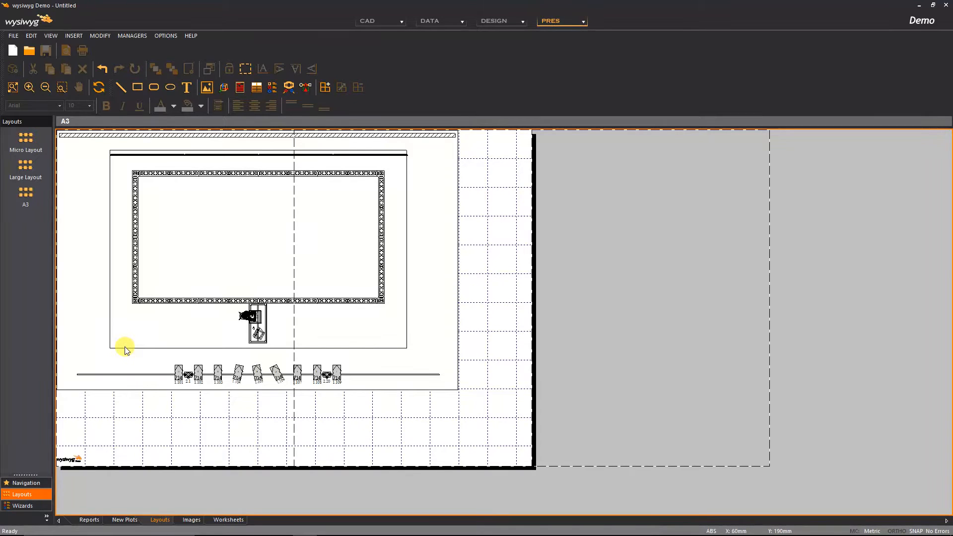
{"action": "left_click", "coordinate": [23, 506]}
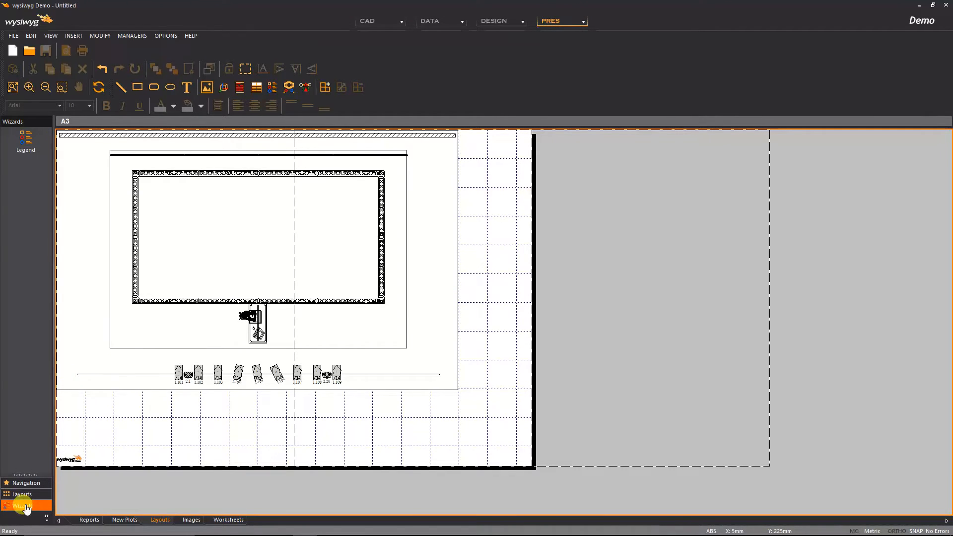
{"action": "left_click", "coordinate": [26, 142]}
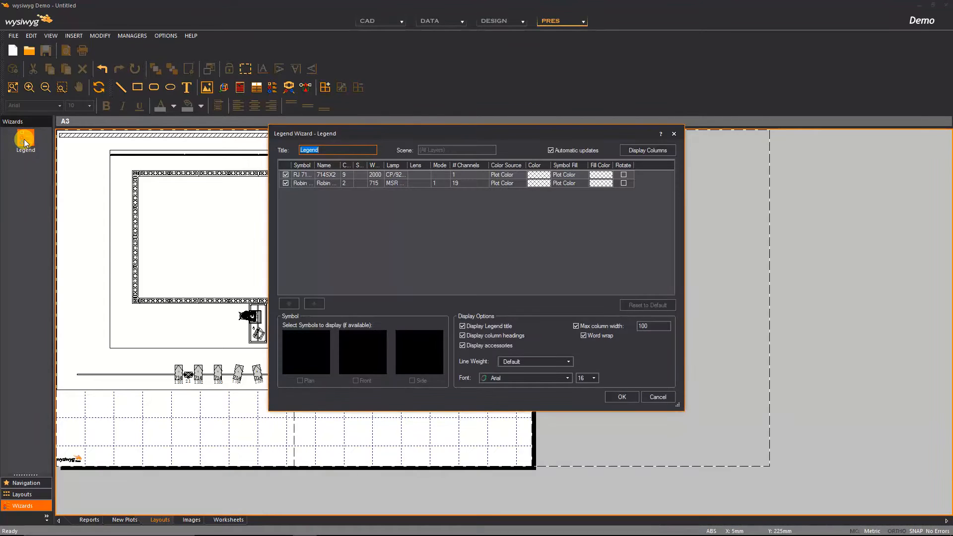
{"action": "left_click_drag", "start_coordinate": [412, 133], "coordinate": [545, 191]}
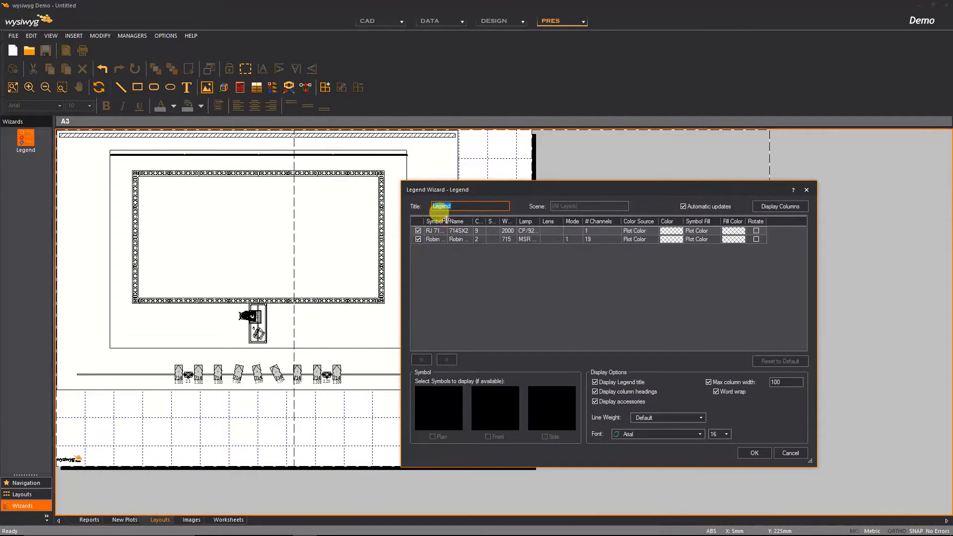
- Widen the legend's Symbol column and examine the available symbols for the 714SX2 and Robin 600E Wash fixtures
{"action": "left_click_drag", "start_coordinate": [446, 220], "coordinate": [489, 220]}
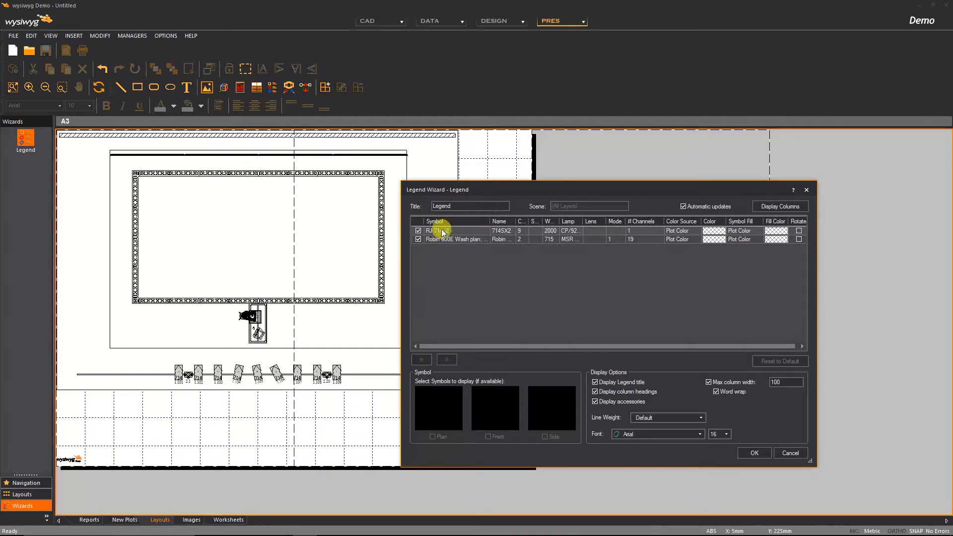
{"action": "left_click", "coordinate": [443, 232]}
{"action": "left_click", "coordinate": [441, 240]}
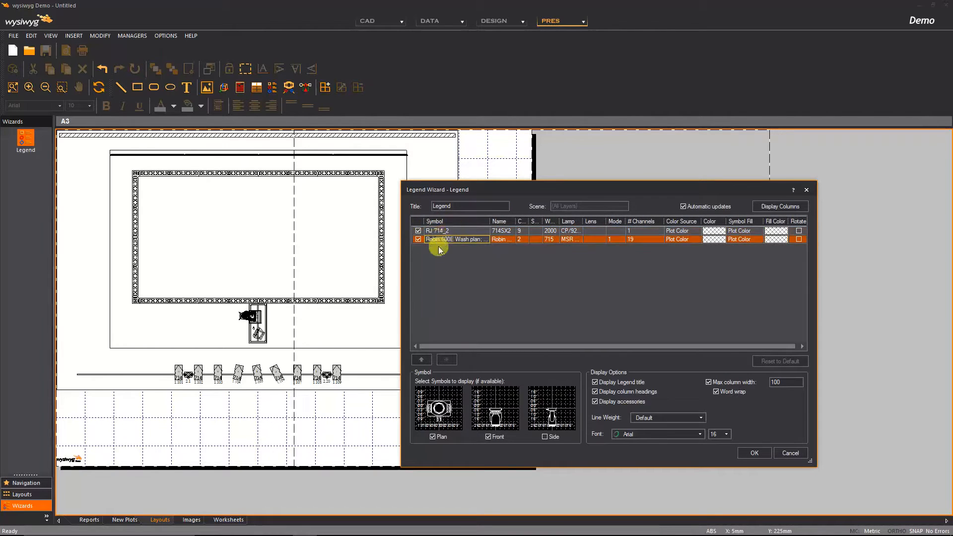
{"action": "left_click", "coordinate": [438, 231]}
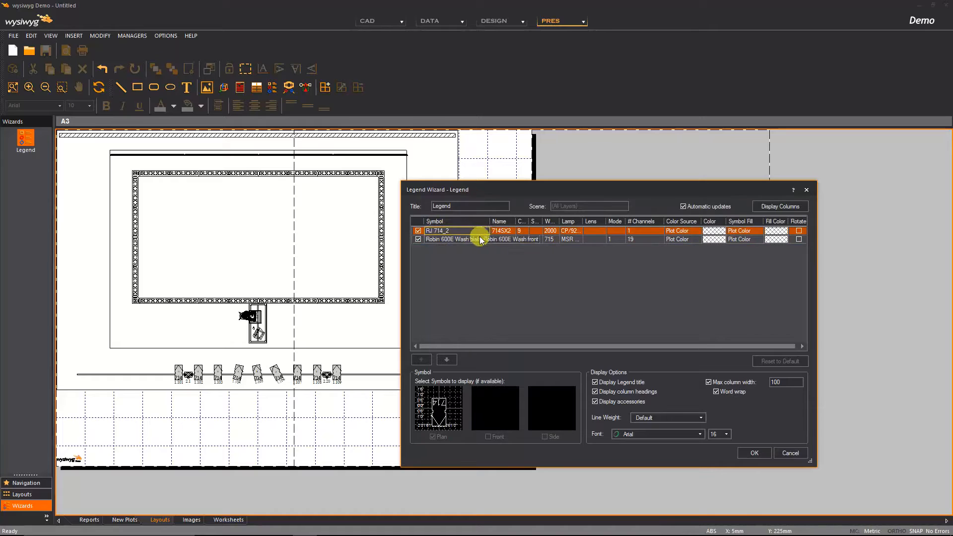
- Widen the Name column and shorten the Robin 600E Wash's legend name to "Robin 600"
{"action": "left_click_drag", "start_coordinate": [517, 221], "coordinate": [555, 221]}
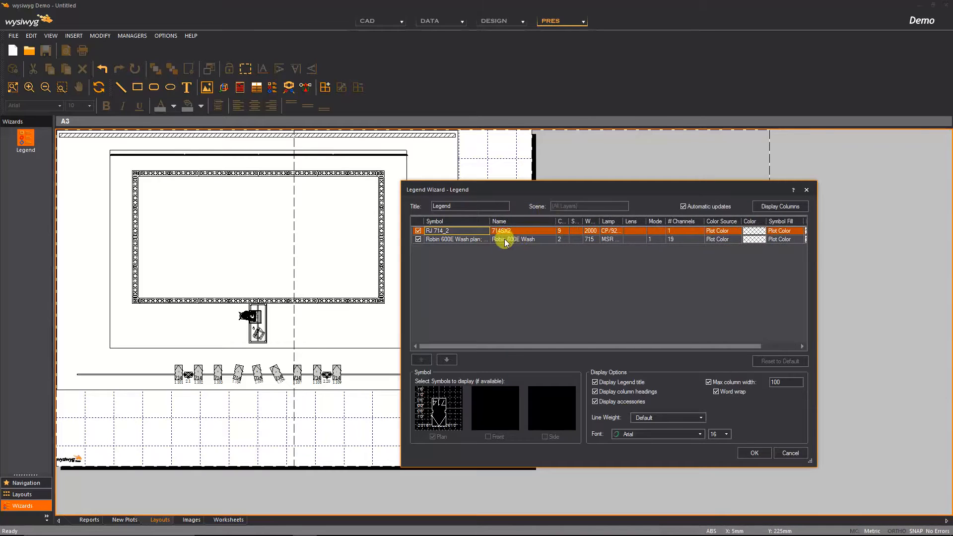
{"action": "double_click", "coordinate": [530, 239]}
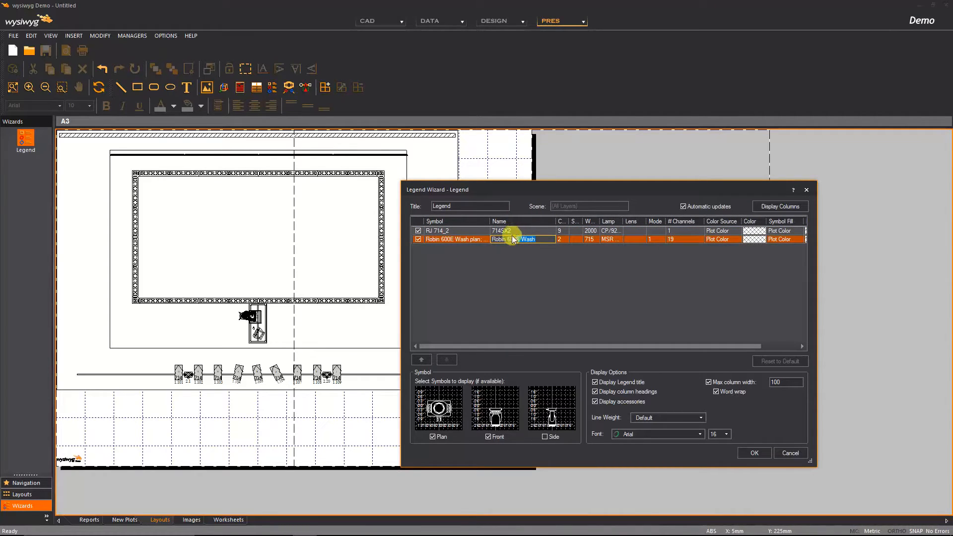
{"action": "key", "text": "BackSpace"}
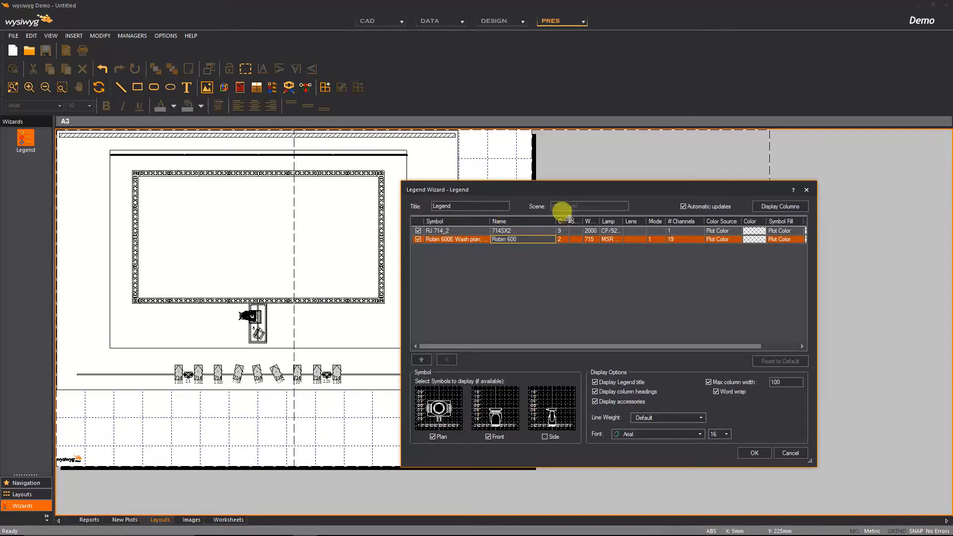
- Widen the Count and Spares columns and review the remaining legend columns
{"action": "left_click_drag", "start_coordinate": [569, 221], "coordinate": [593, 221]}
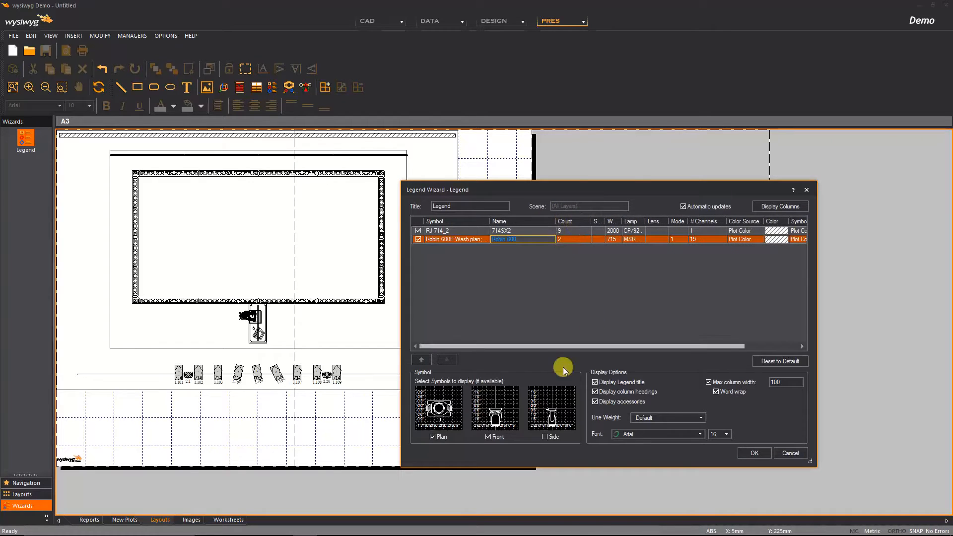
{"action": "left_click_drag", "start_coordinate": [558, 346], "coordinate": [623, 341]}
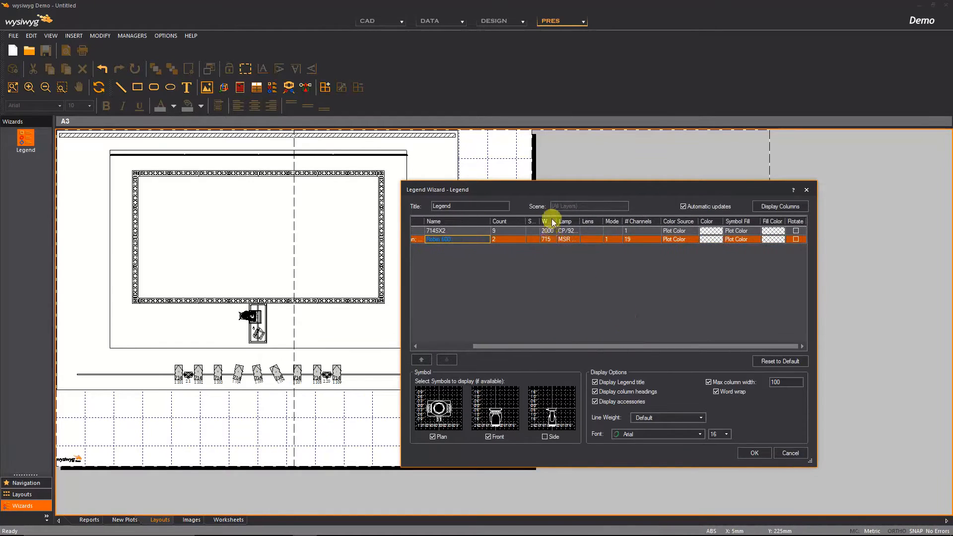
{"action": "left_click_drag", "start_coordinate": [540, 219], "coordinate": [561, 222]}
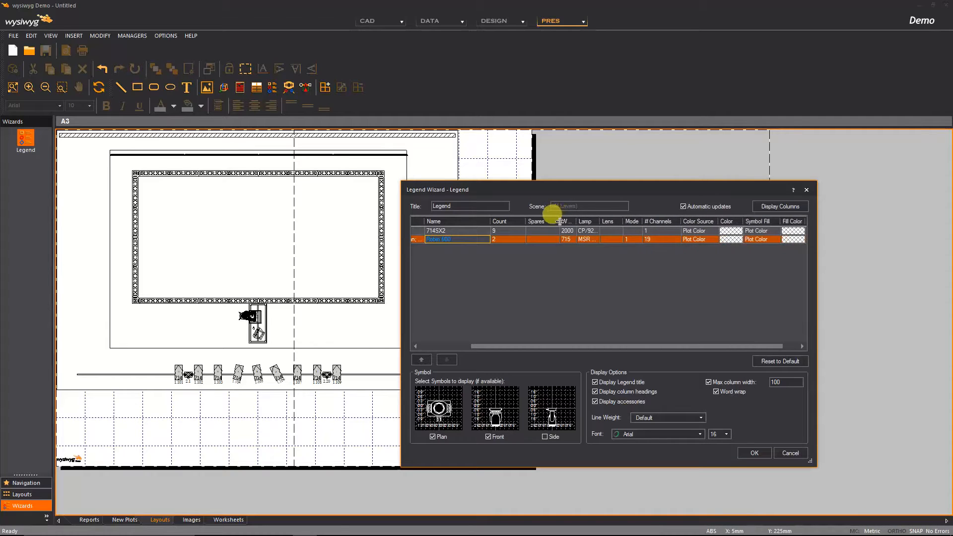
{"action": "left_click_drag", "start_coordinate": [571, 342], "coordinate": [593, 342]}
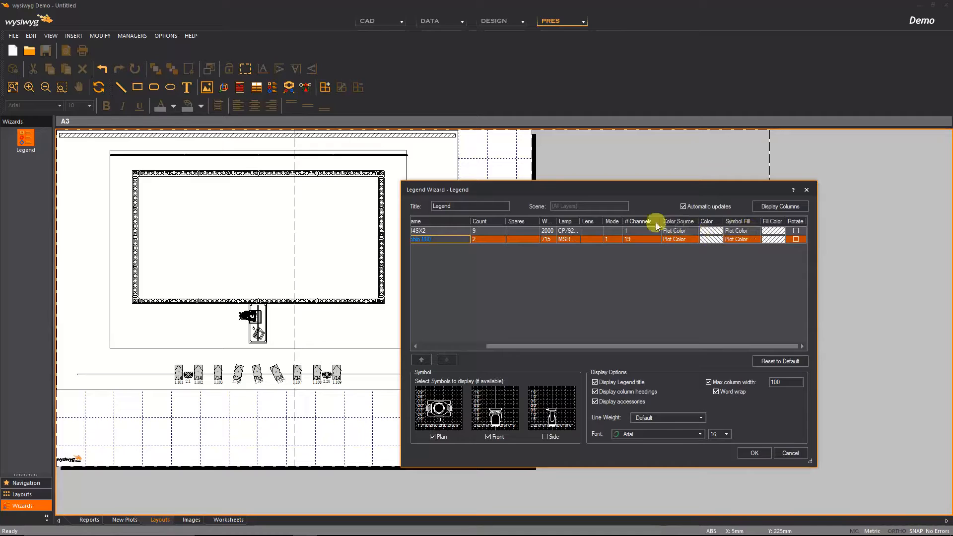
- Hide the Spares, Wattage, Lamp, Lens and # Channels columns from the legend, keeping Symbol, Name, Count and Mode
{"action": "left_click", "coordinate": [767, 206]}
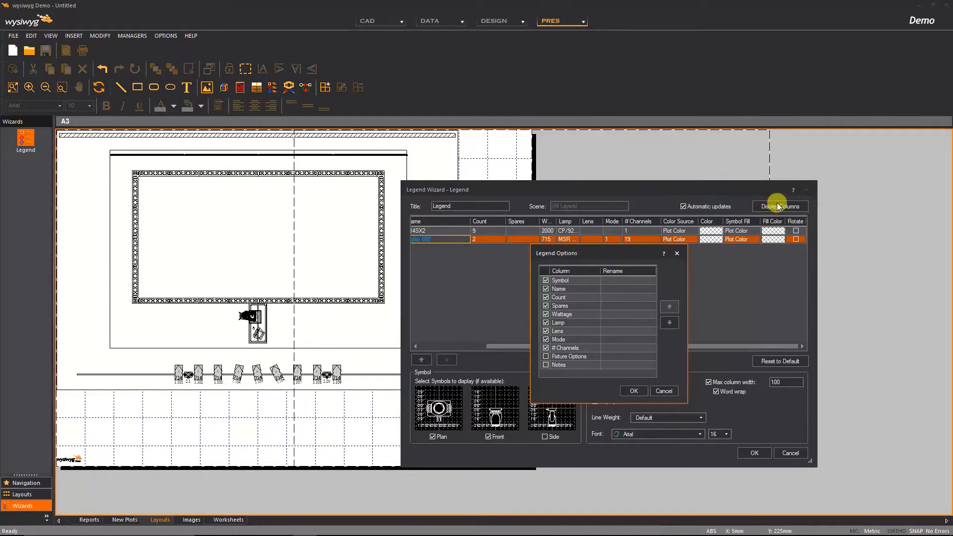
{"action": "left_click", "coordinate": [546, 340]}
{"action": "left_click", "coordinate": [546, 339]}
{"action": "left_click", "coordinate": [546, 331]}
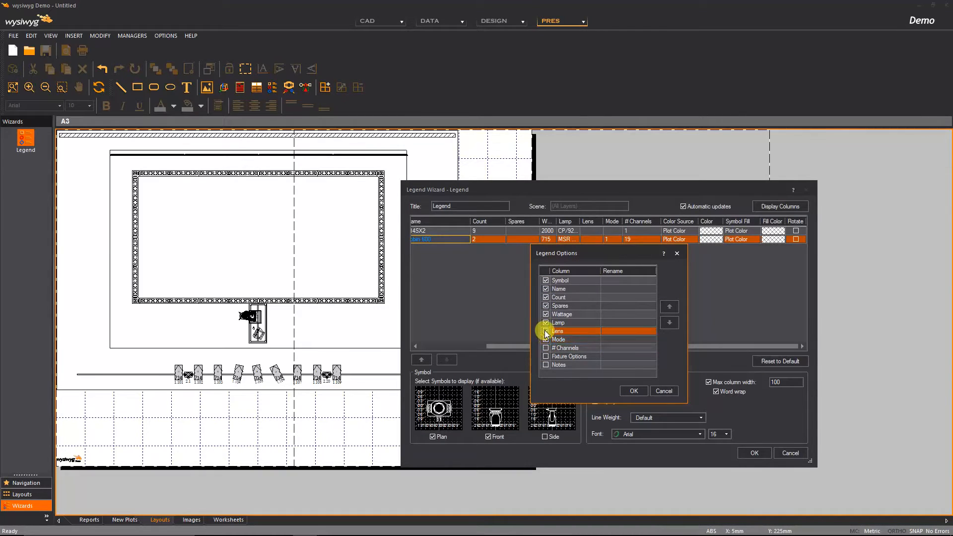
{"action": "left_click", "coordinate": [546, 331]}
{"action": "left_click", "coordinate": [546, 323]}
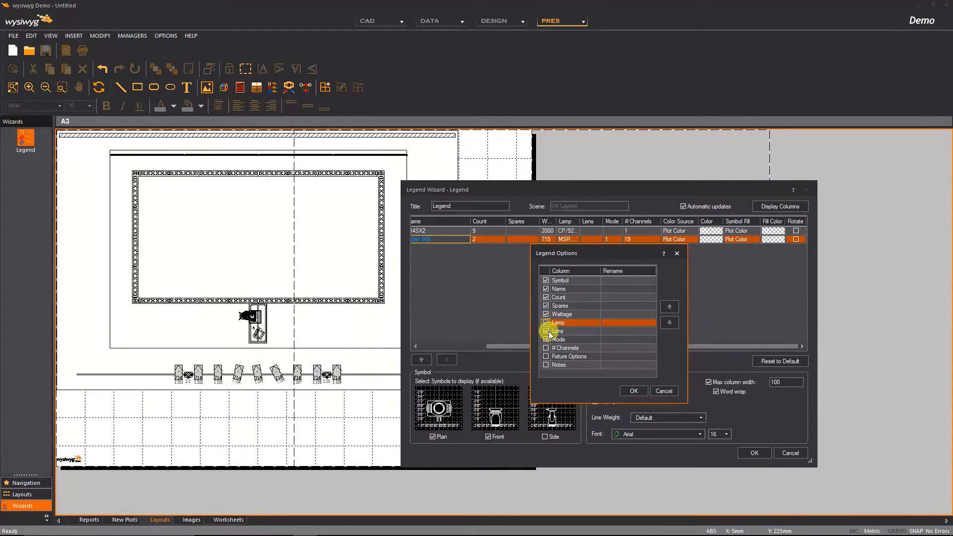
{"action": "left_click", "coordinate": [546, 331]}
{"action": "left_click", "coordinate": [546, 322]}
{"action": "left_click", "coordinate": [546, 314]}
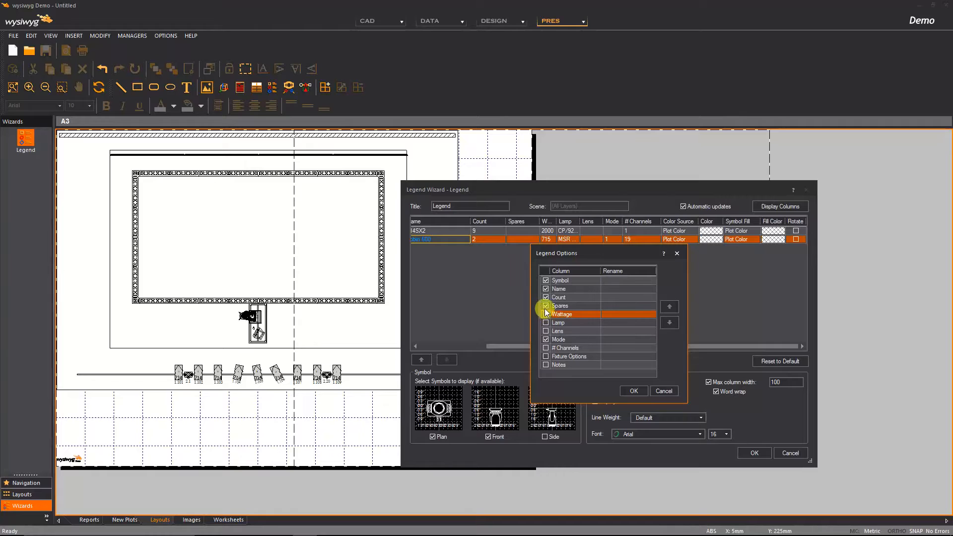
{"action": "left_click", "coordinate": [546, 305]}
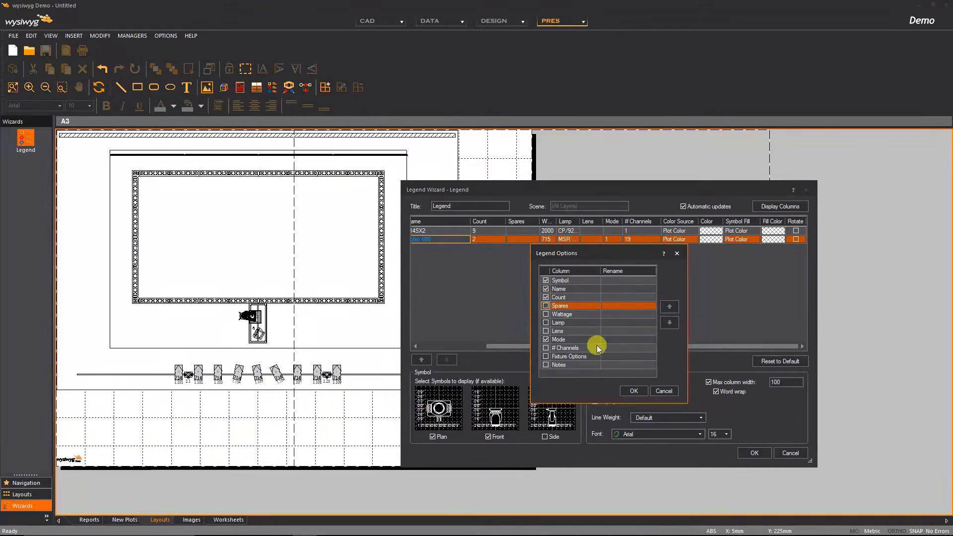
{"action": "left_click", "coordinate": [635, 389]}
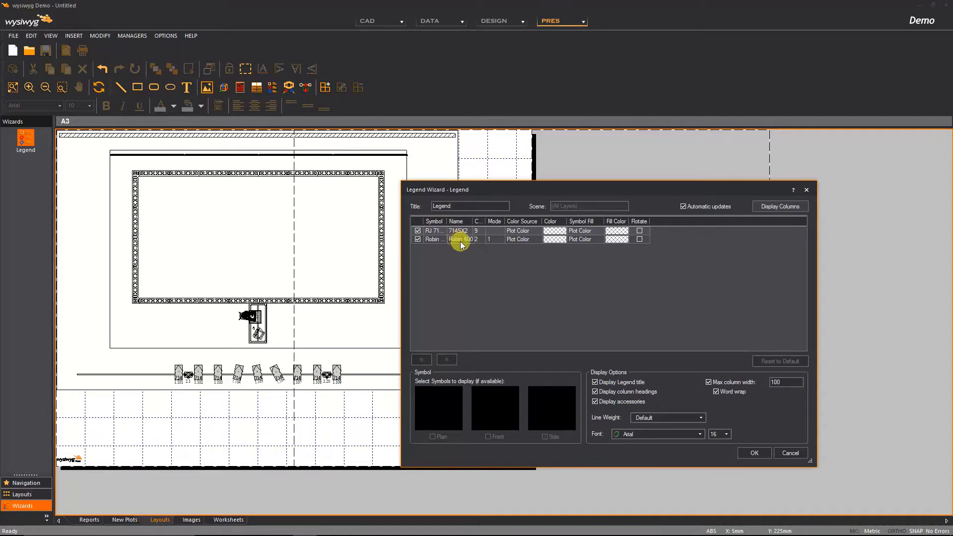
- Check the symbols chosen for both fixture types and accept the legend settings
{"action": "left_click", "coordinate": [432, 231]}
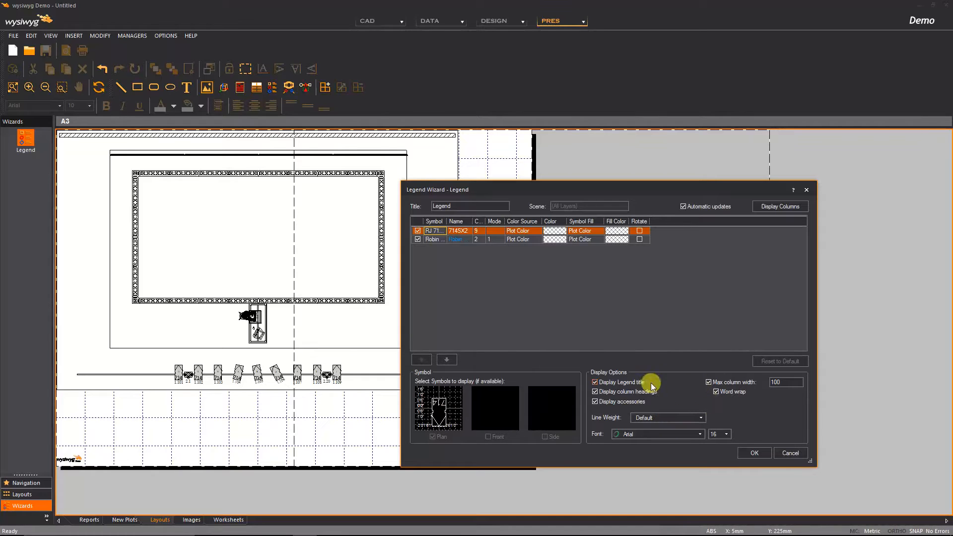
{"action": "left_click", "coordinate": [436, 240]}
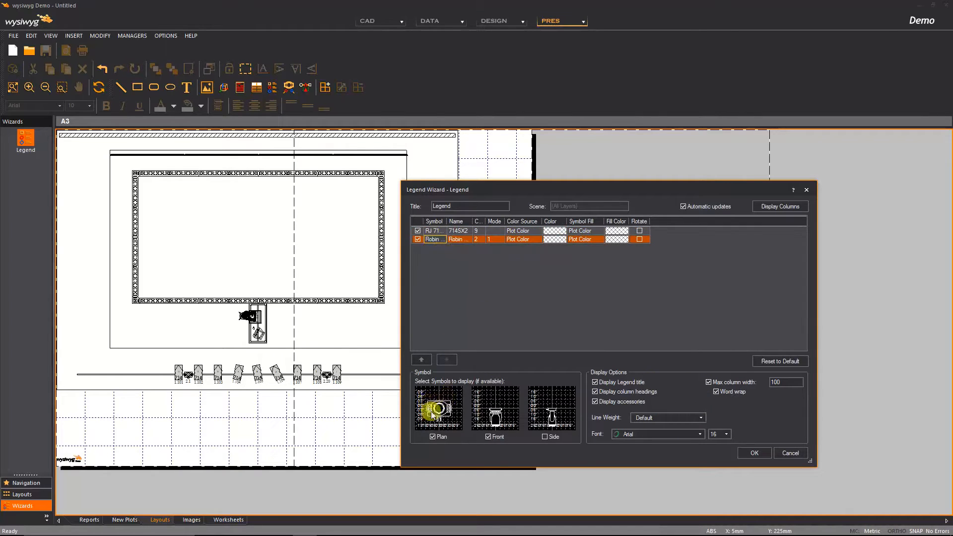
{"action": "left_click", "coordinate": [717, 335]}
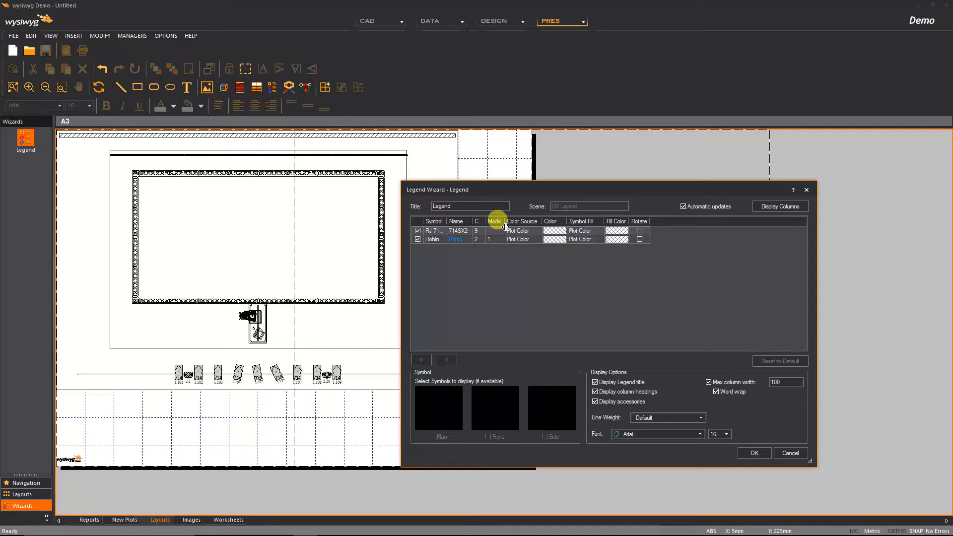
{"action": "left_click", "coordinate": [757, 452]}
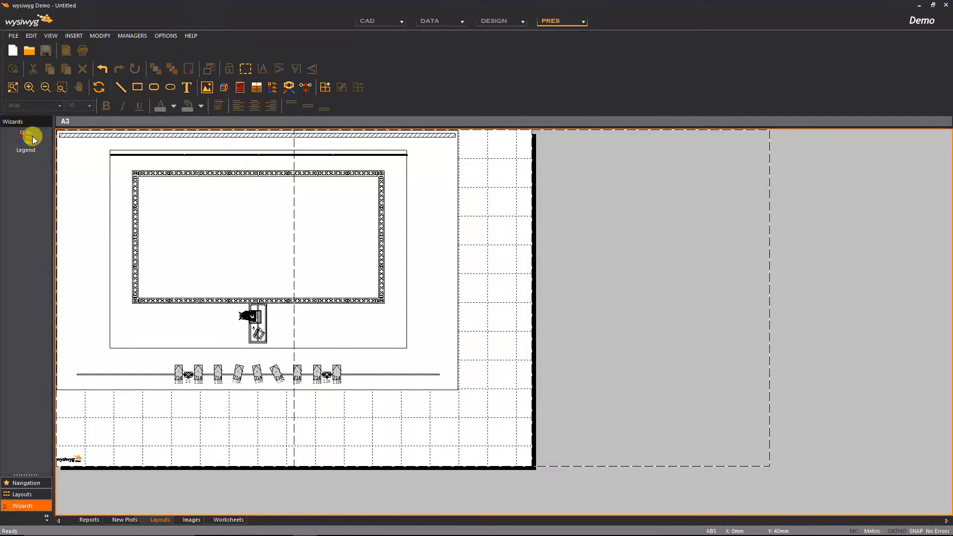
- Insert a legend item about 65 mm wide and 170 mm high on the page, directly beside the CAD view's upper edge
{"action": "right_click", "coordinate": [471, 179]}
{"action": "mouse_move", "coordinate": [491, 184]}
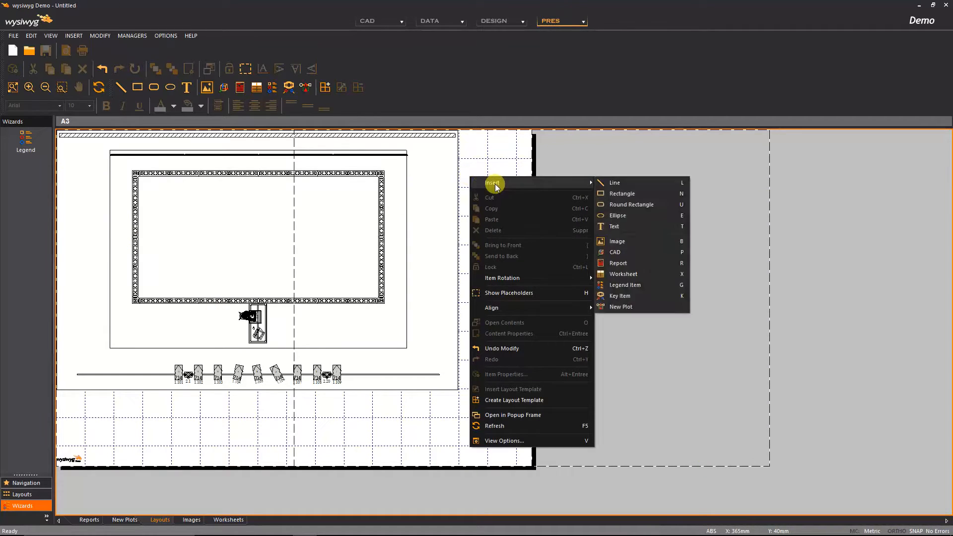
{"action": "left_click", "coordinate": [625, 285]}
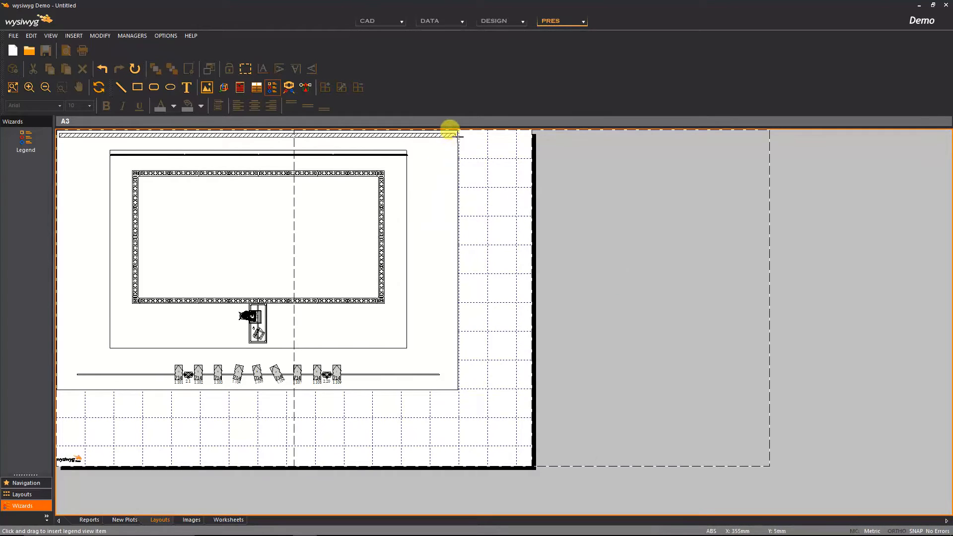
{"action": "mouse_move", "coordinate": [457, 130]}
{"action": "left_mouse_down"}
{"action": "mouse_move", "coordinate": [466, 210]}
{"action": "mouse_move", "coordinate": [528, 326]}
{"action": "left_mouse_up"}
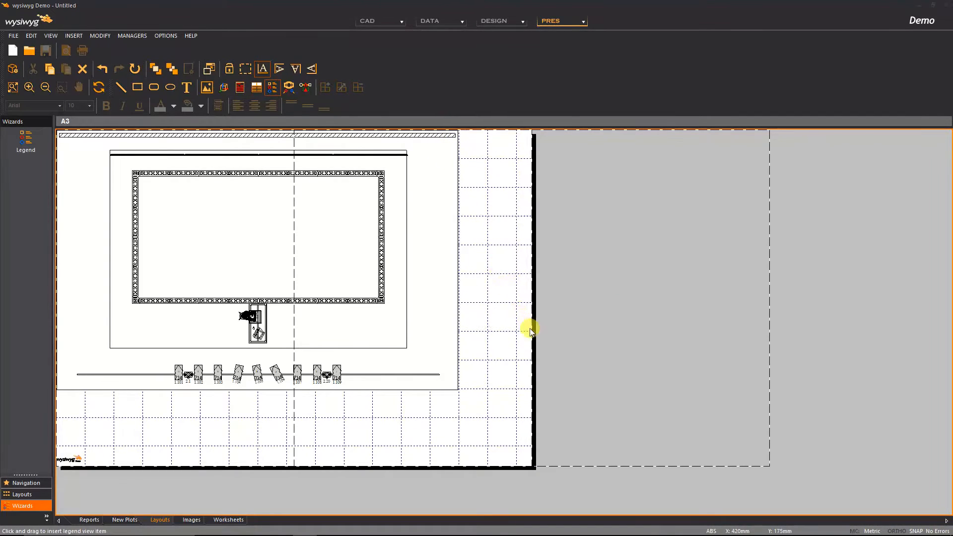
{"action": "left_click", "coordinate": [531, 240]}
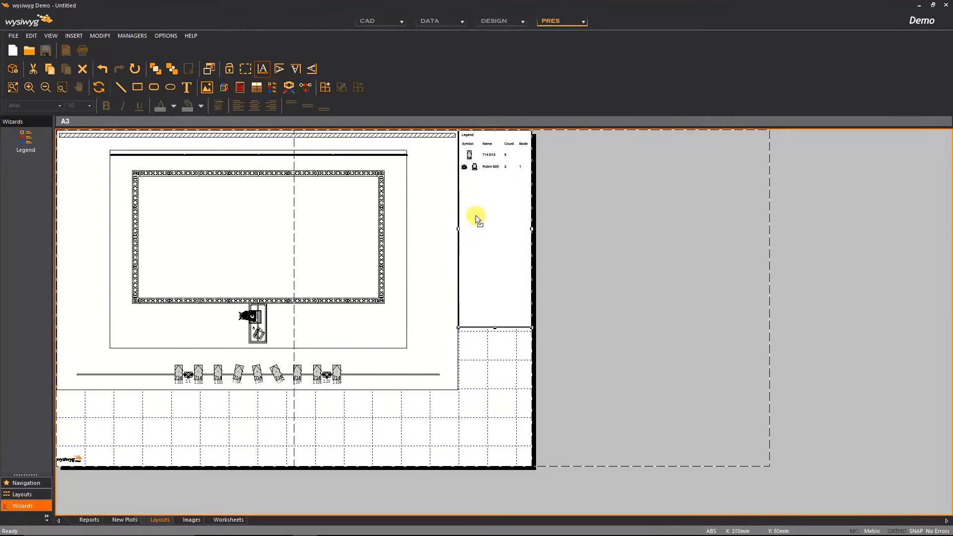
- Resize the legend frame so that it ends just below the Robin 600 row
{"action": "right_click", "coordinate": [21, 183]}
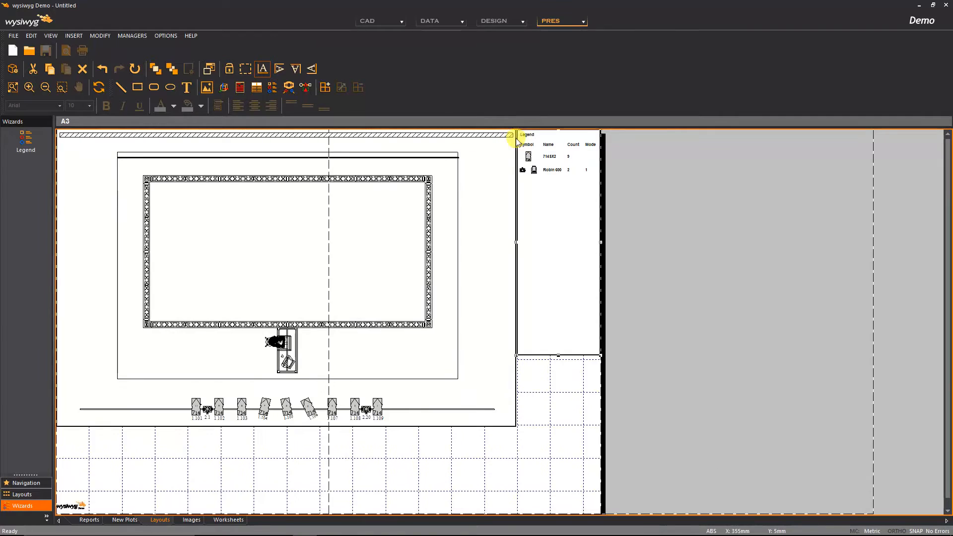
{"action": "scroll", "coordinate": [517, 140], "scroll_direction": "up", "scroll_amount": 3}
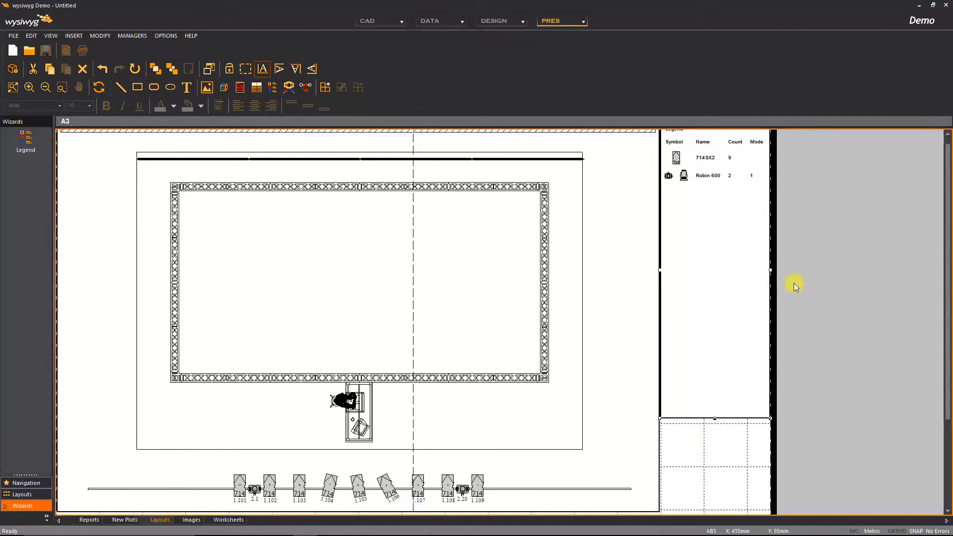
{"action": "mouse_move", "coordinate": [772, 270]}
{"action": "left_mouse_down"}
{"action": "mouse_move", "coordinate": [862, 271]}
{"action": "mouse_move", "coordinate": [770, 272]}
{"action": "left_mouse_up"}
{"action": "left_click_drag", "start_coordinate": [716, 418], "coordinate": [713, 196]}
{"action": "scroll", "coordinate": [780, 146], "scroll_direction": "up", "scroll_amount": 1}
{"action": "scroll", "coordinate": [781, 143], "scroll_direction": "up", "scroll_amount": 1}
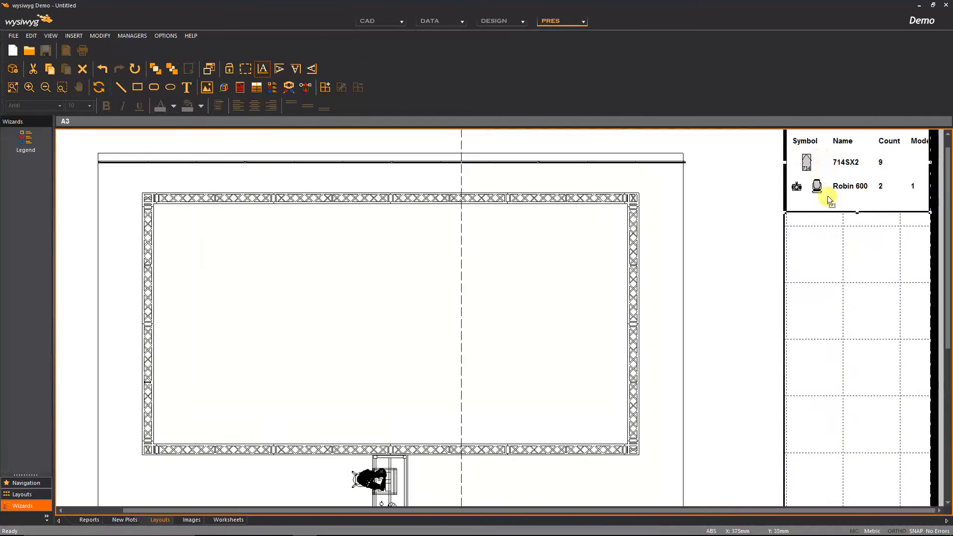
{"action": "left_click", "coordinate": [828, 238]}
{"action": "scroll", "coordinate": [844, 244], "scroll_direction": "up", "scroll_amount": 2}
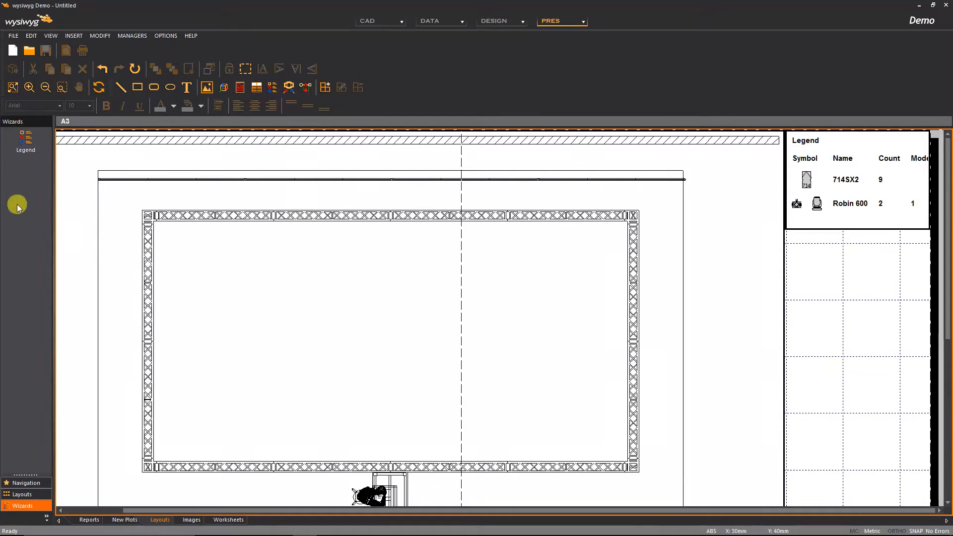
{"action": "right_click", "coordinate": [24, 144]}
{"action": "left_click", "coordinate": [49, 184]}
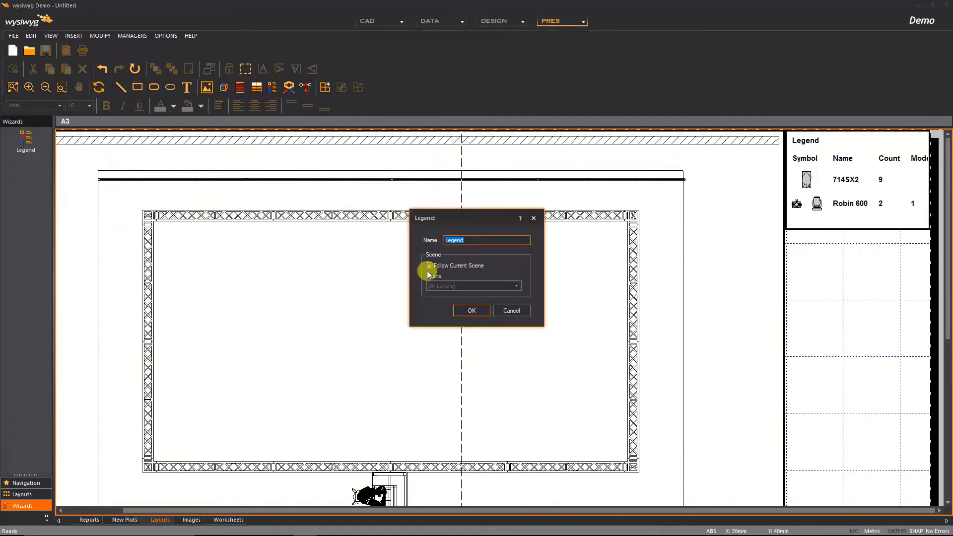
{"action": "left_click", "coordinate": [509, 313]}
- Remove the front symbol from the Robin 600 entry in the legend settings, keeping only the plan symbol, and accept
{"action": "double_click", "coordinate": [25, 138]}
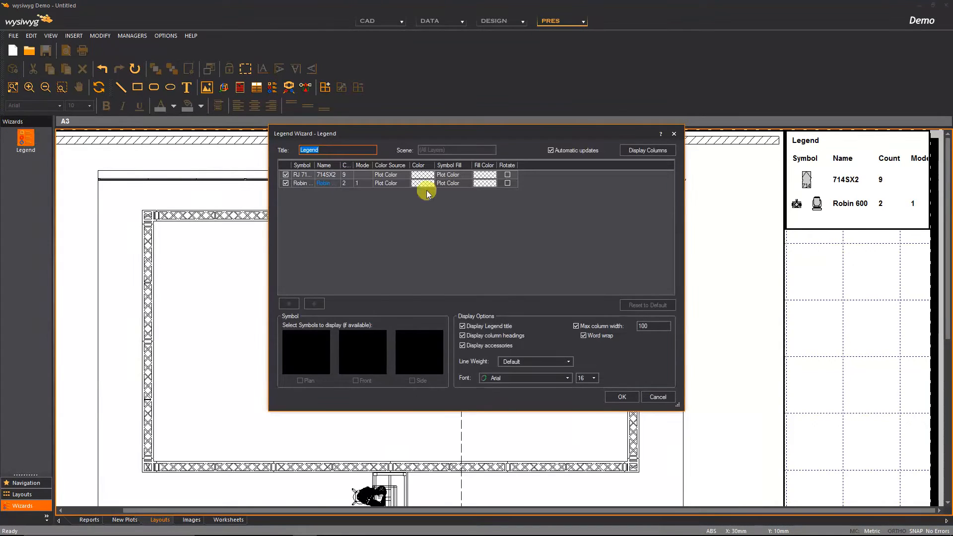
{"action": "left_click", "coordinate": [300, 183]}
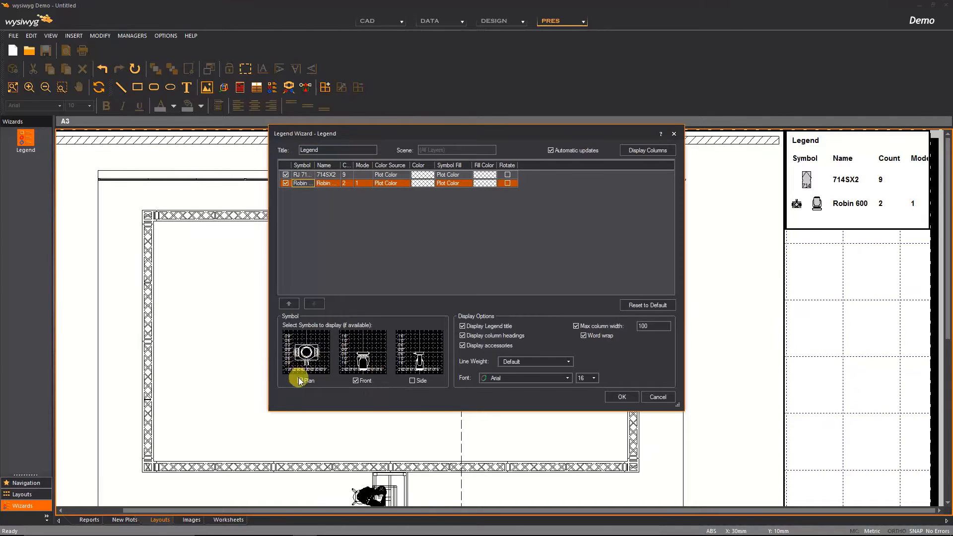
{"action": "left_click", "coordinate": [357, 381]}
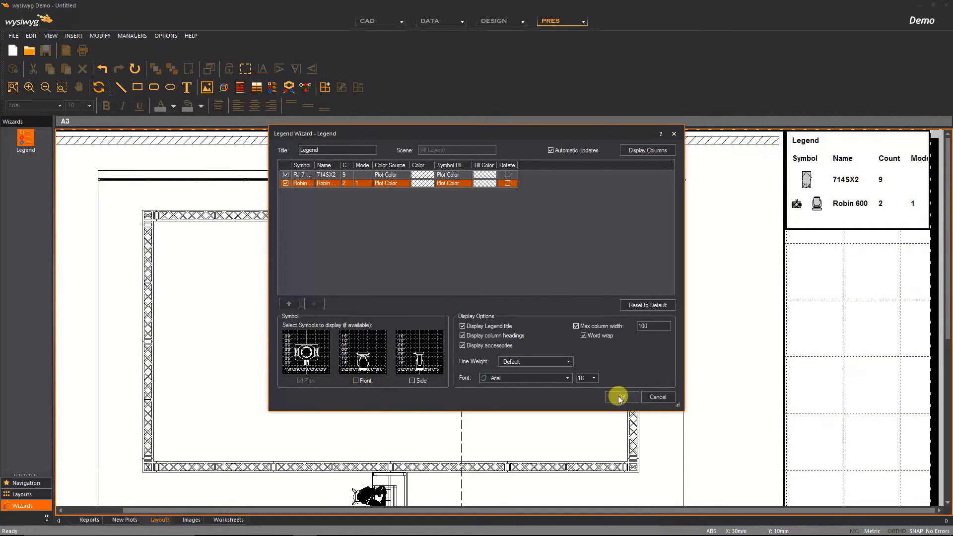
{"action": "left_click", "coordinate": [619, 398]}
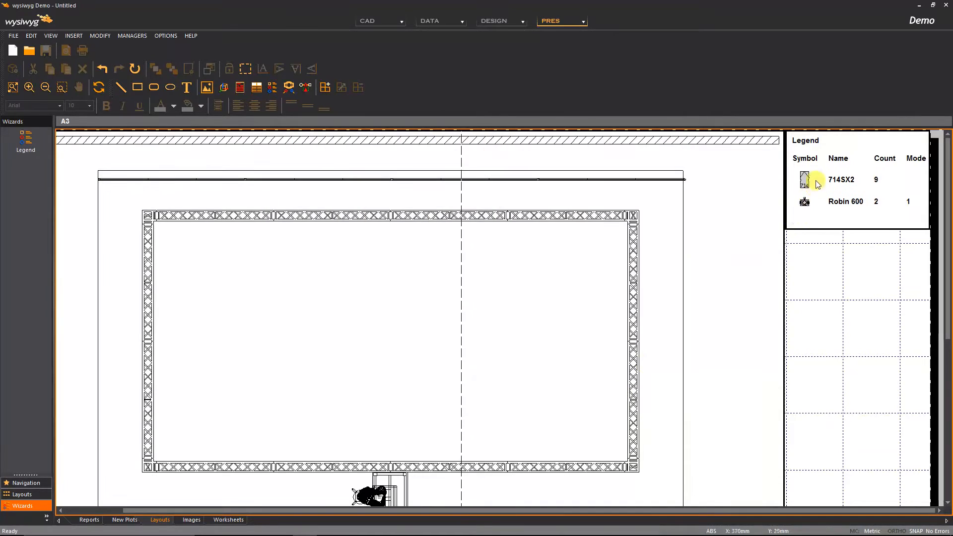
- Set the Robin 600 legend entry to display the plan, front and side symbols, and accept the legend settings
{"action": "left_click", "coordinate": [23, 144]}
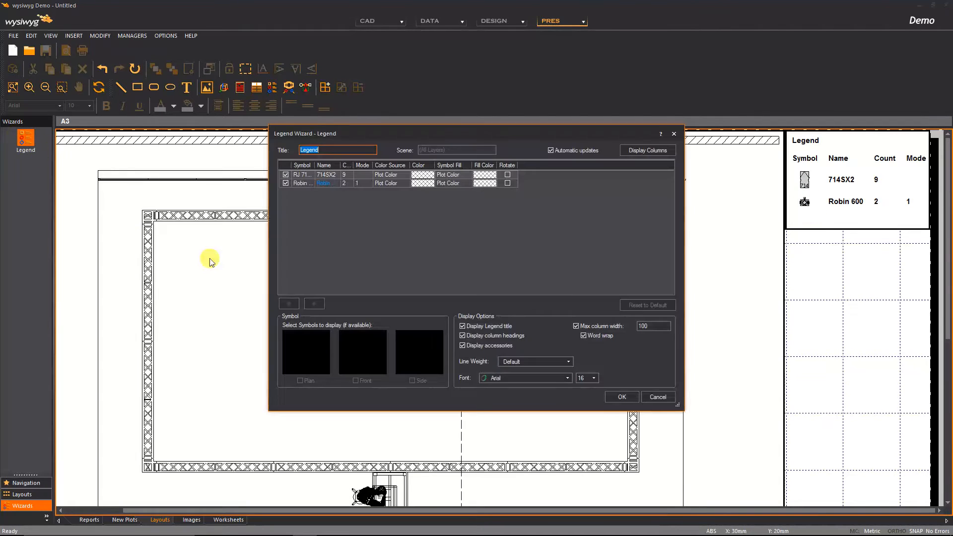
{"action": "left_click", "coordinate": [300, 183]}
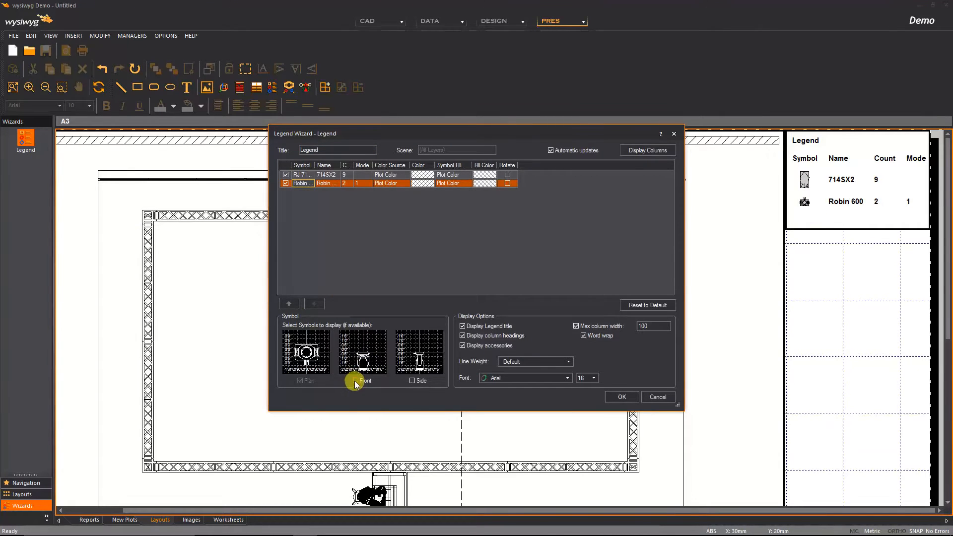
{"action": "left_click", "coordinate": [356, 380]}
{"action": "left_click", "coordinate": [412, 381]}
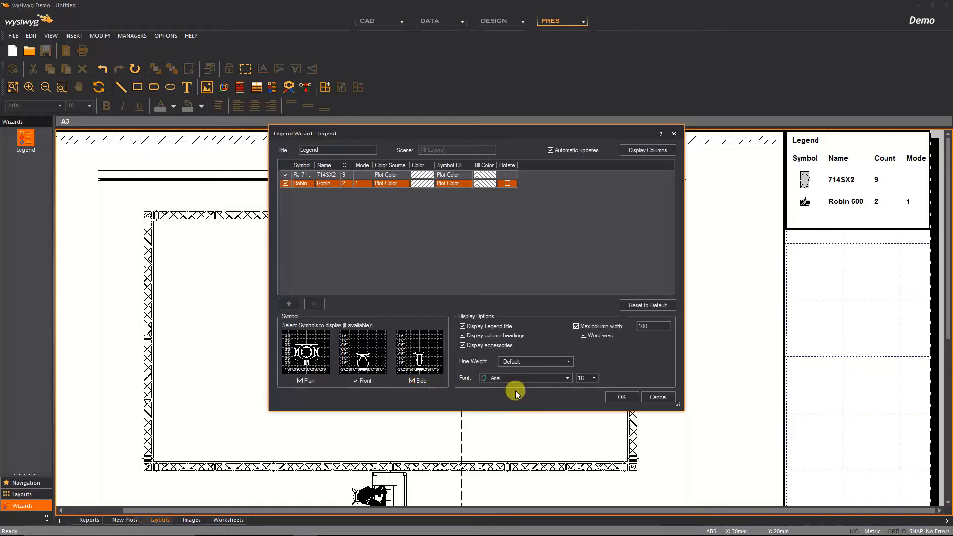
{"action": "left_click", "coordinate": [621, 397]}
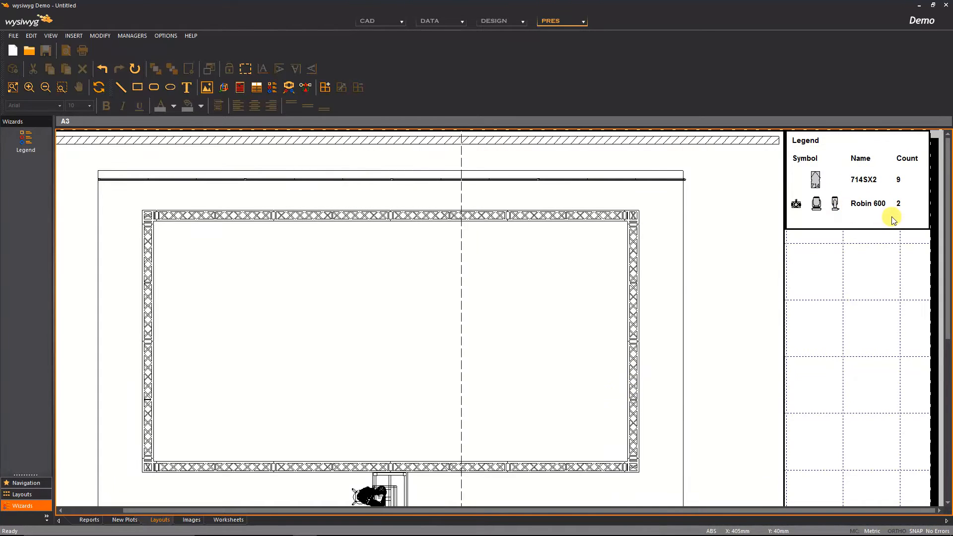
{"action": "scroll", "coordinate": [744, 361], "scroll_direction": "down", "scroll_amount": 3}
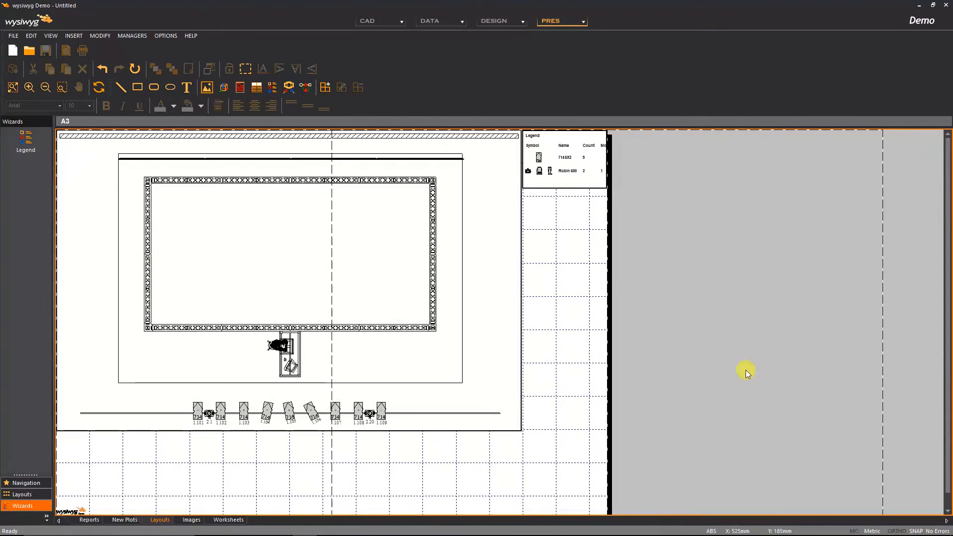
{"action": "scroll", "coordinate": [169, 288], "scroll_direction": "down", "scroll_amount": 1}
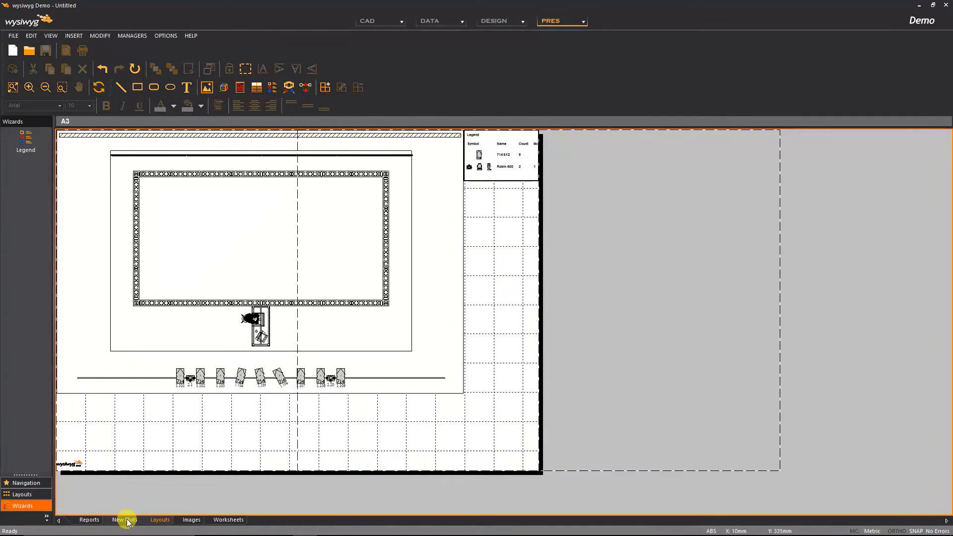
- Open the Title Block worksheet and examine the data field options for the Lighting Designer entry
{"action": "left_click", "coordinate": [226, 519]}
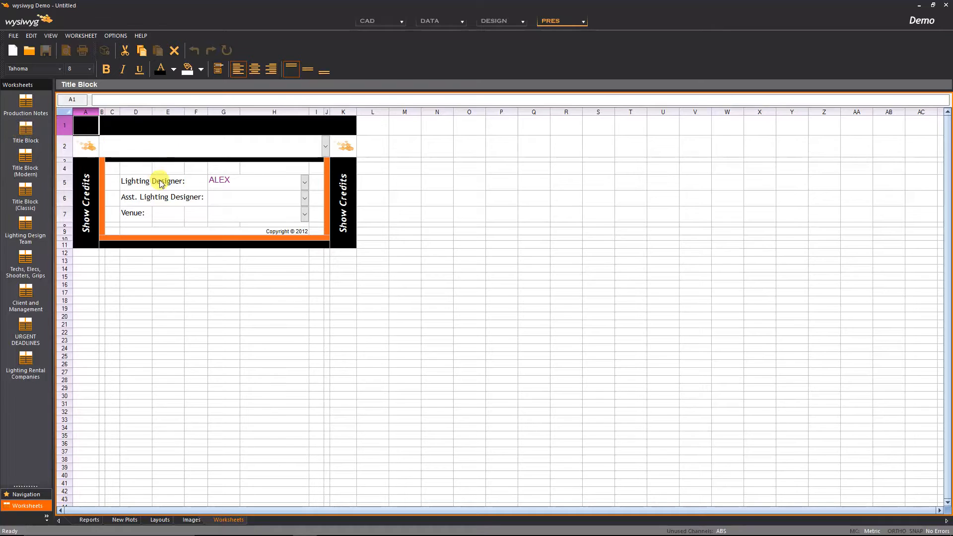
{"action": "left_click_drag", "start_coordinate": [222, 185], "coordinate": [259, 187]}
{"action": "left_click", "coordinate": [306, 184]}
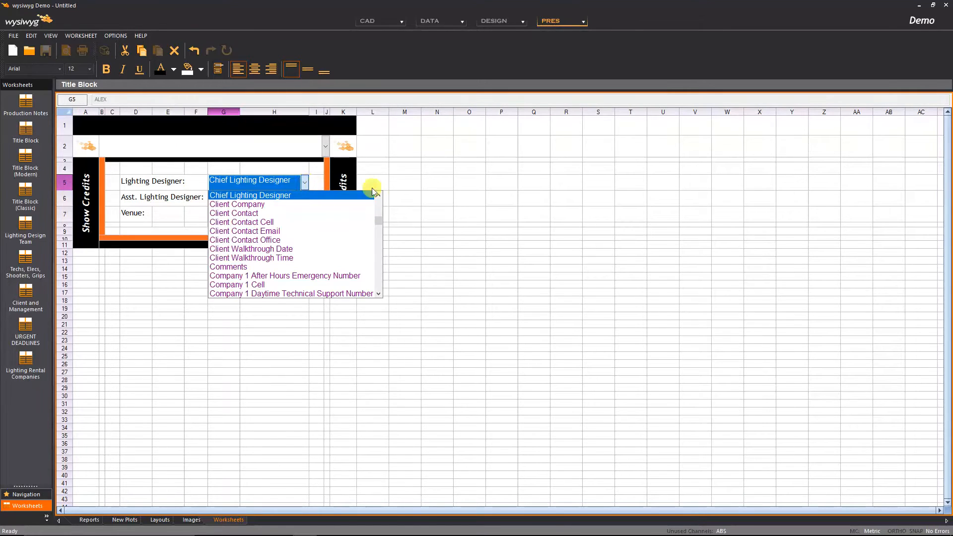
{"action": "left_click", "coordinate": [493, 192]}
{"action": "left_click_drag", "start_coordinate": [224, 184], "coordinate": [278, 183]}
{"action": "left_click", "coordinate": [405, 182]}
- Open the Production Team Info in the document options and filter the list to Show Favorites Only
{"action": "left_click", "coordinate": [115, 35]}
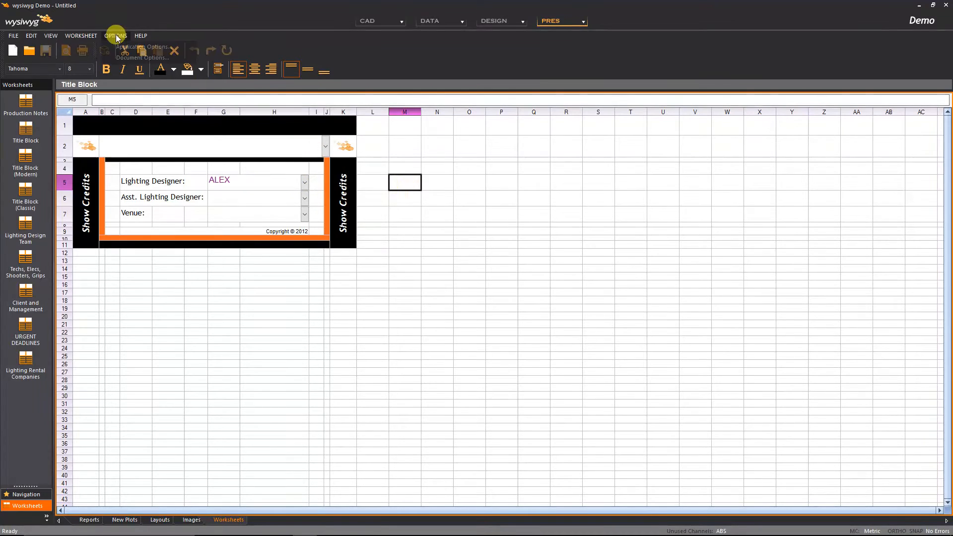
{"action": "left_click", "coordinate": [141, 58]}
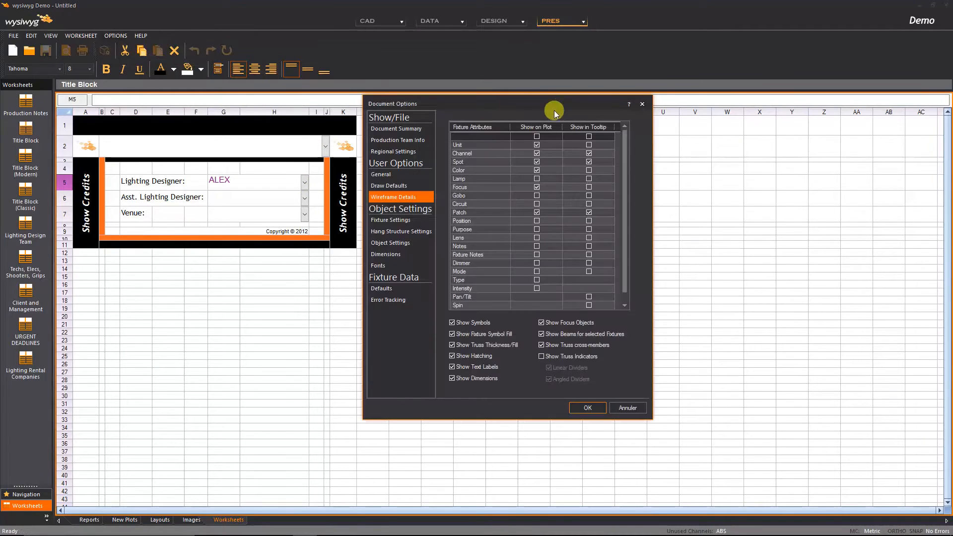
{"action": "left_click", "coordinate": [397, 130]}
{"action": "left_click", "coordinate": [400, 141]}
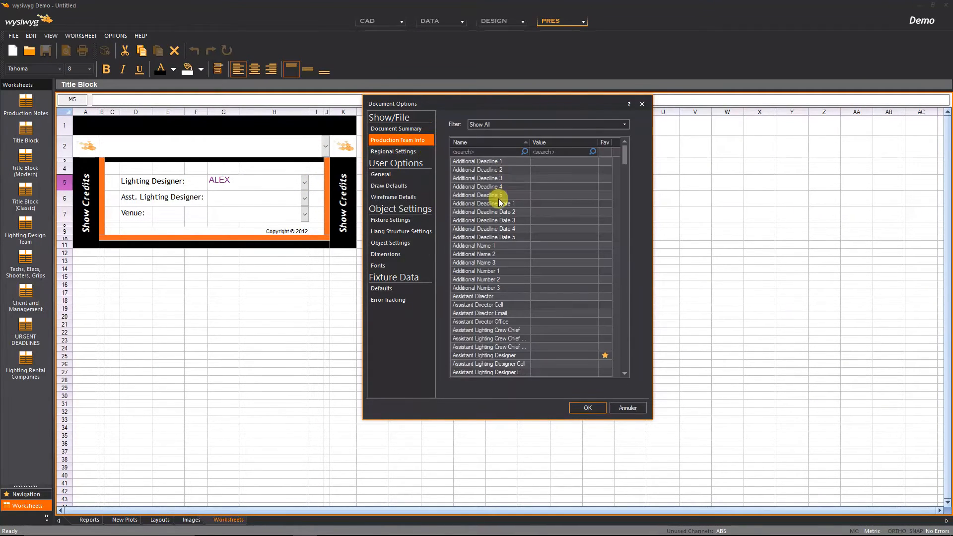
{"action": "mouse_move", "coordinate": [624, 158]}
{"action": "left_mouse_down"}
{"action": "mouse_move", "coordinate": [624, 206]}
{"action": "mouse_move", "coordinate": [624, 153]}
{"action": "left_mouse_up"}
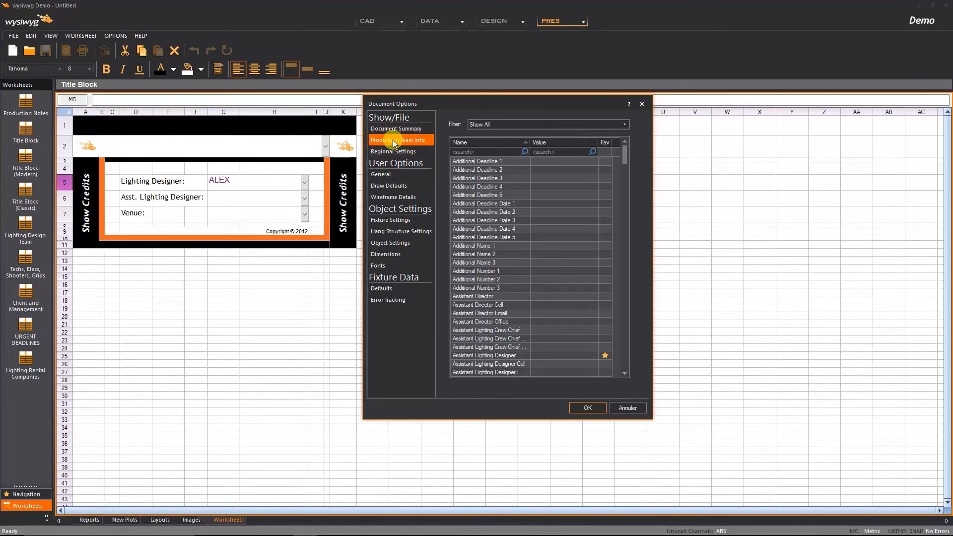
{"action": "left_click", "coordinate": [610, 125]}
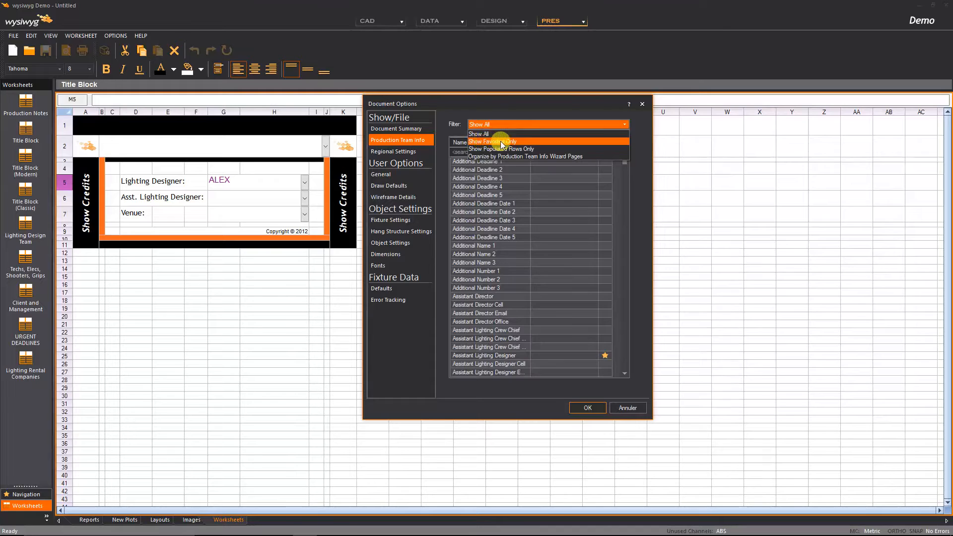
{"action": "left_click", "coordinate": [493, 142]}
- Enter Venue "Zenith", Show Name "Opera" and Show Date "12-12-2029" in the production team info and accept
{"action": "left_click", "coordinate": [536, 271]}
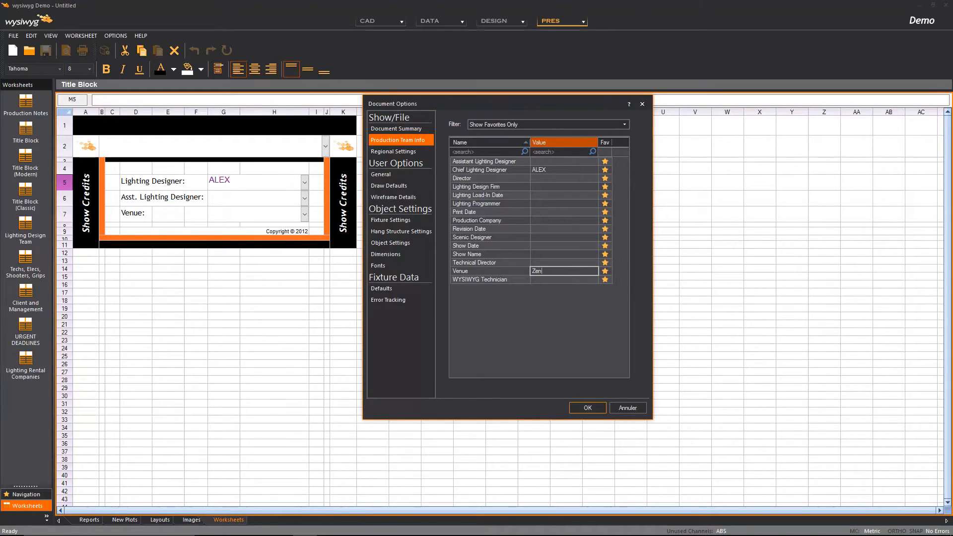
{"action": "left_click", "coordinate": [541, 254]}
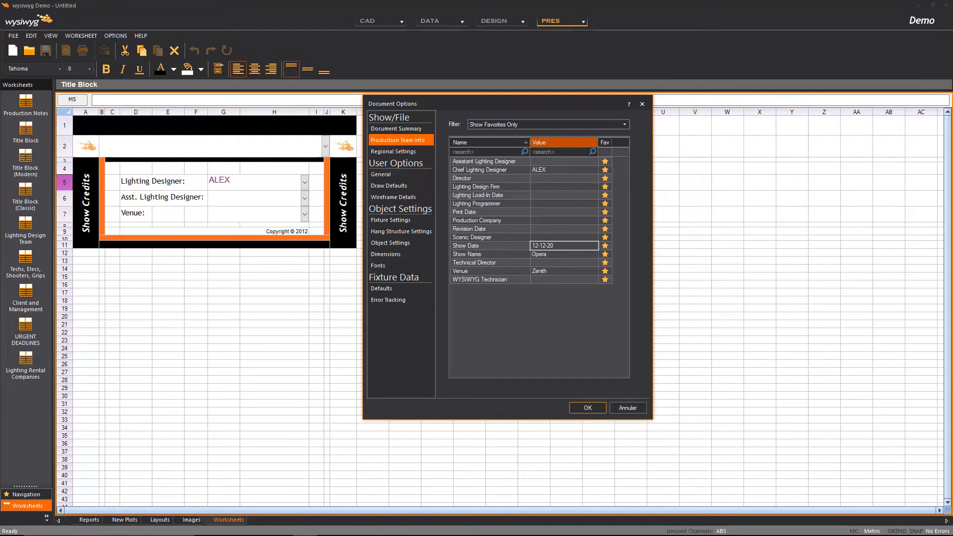
{"action": "left_click", "coordinate": [581, 405]}
- Link the title block's value field beside the "Asst. Lighting Designer:" label to Show Date
{"action": "left_click", "coordinate": [127, 198]}
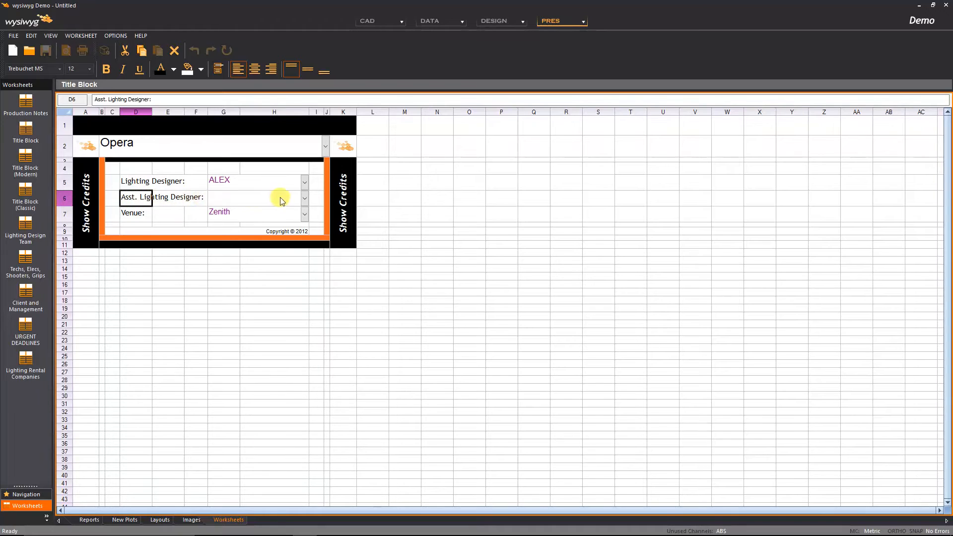
{"action": "right_click", "coordinate": [148, 200]}
{"action": "left_click", "coordinate": [266, 199]}
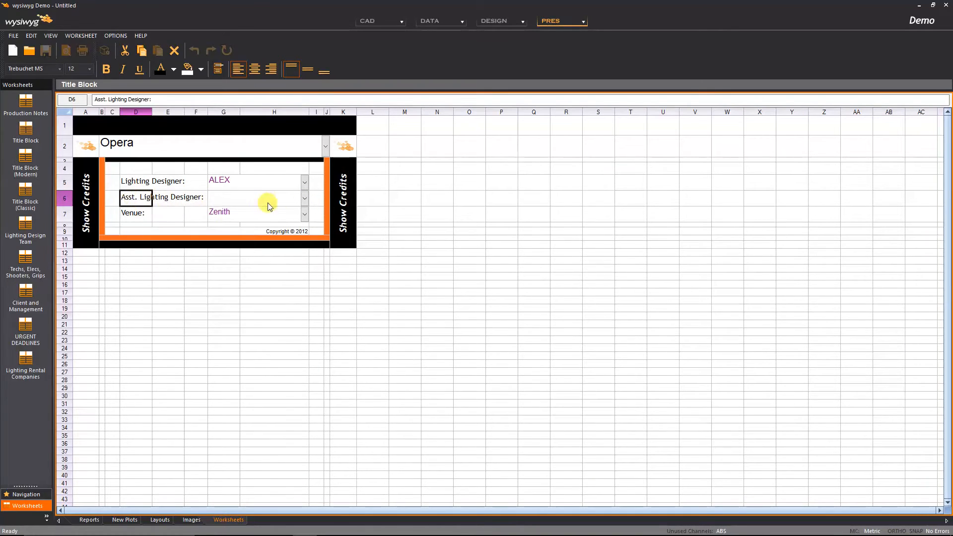
{"action": "left_click", "coordinate": [305, 198]}
{"action": "left_click", "coordinate": [457, 199]}
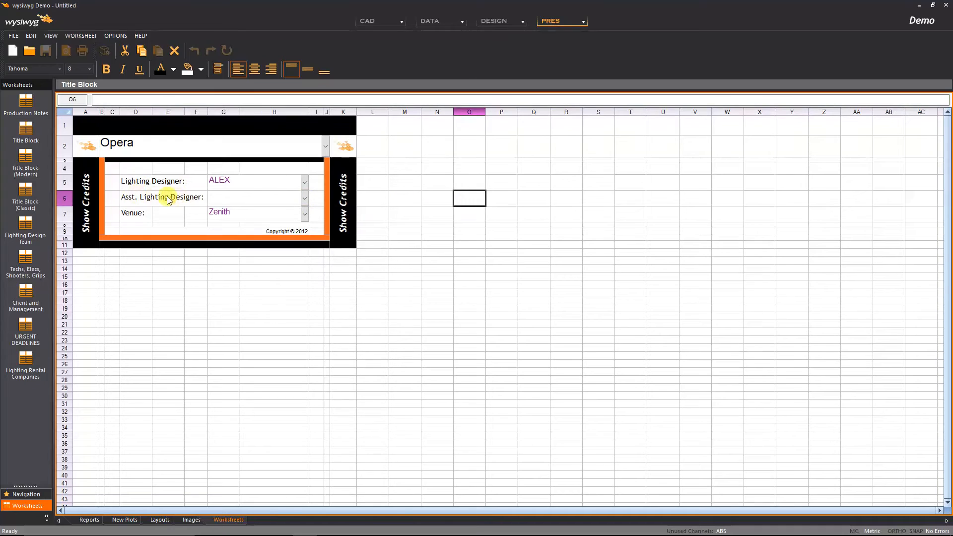
{"action": "left_click", "coordinate": [305, 198]}
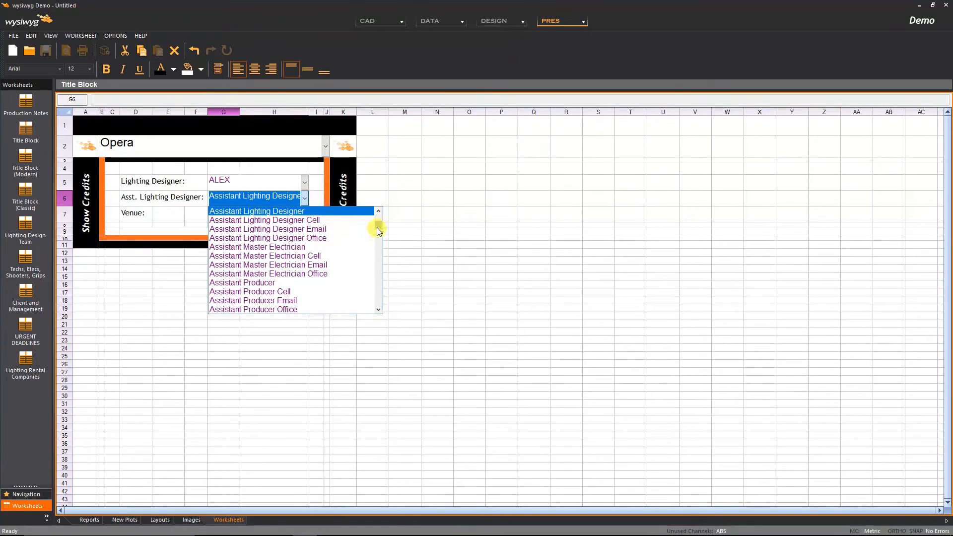
{"action": "left_click_drag", "start_coordinate": [376, 228], "coordinate": [376, 296]}
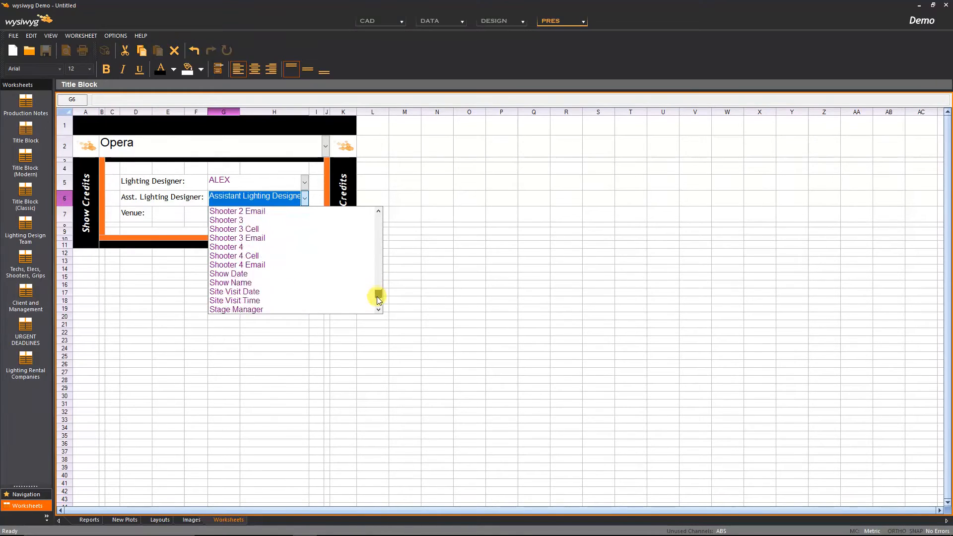
{"action": "left_click", "coordinate": [251, 273]}
- Replace the title block's "Asst. Lighting Designer:" label with "Show Date"
{"action": "left_click", "coordinate": [164, 196]}
{"action": "left_click", "coordinate": [136, 197]}
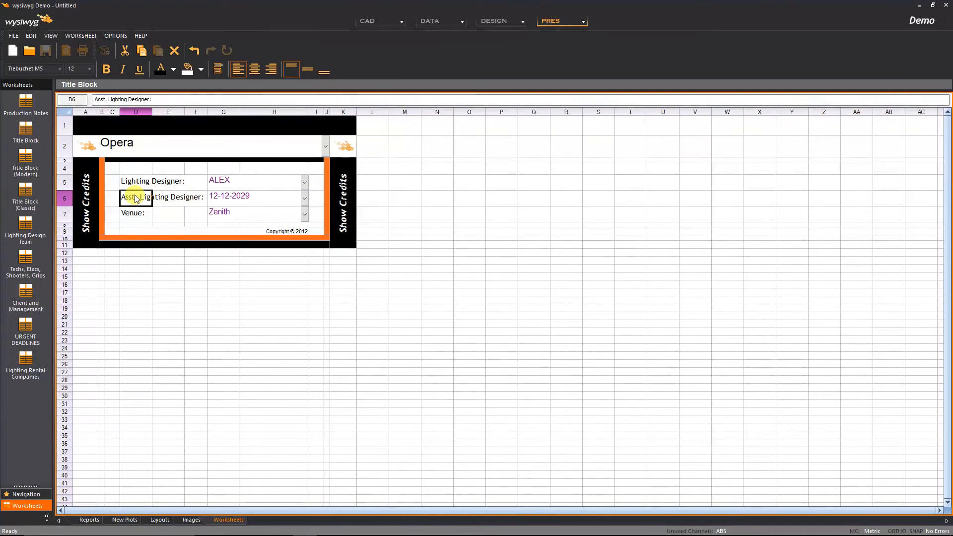
{"action": "type", "text": "Sho"}
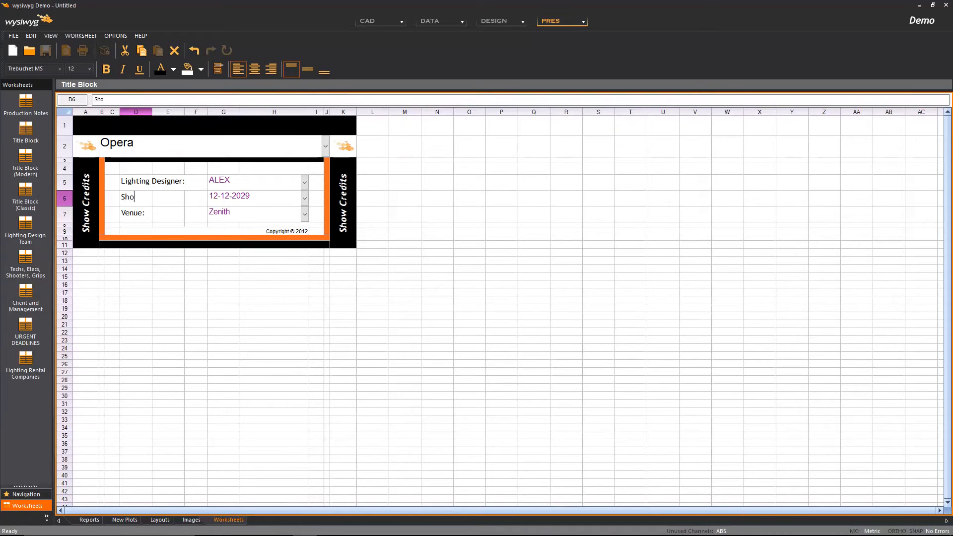
{"action": "type", "text": "w Date"}
{"action": "left_click", "coordinate": [194, 271]}
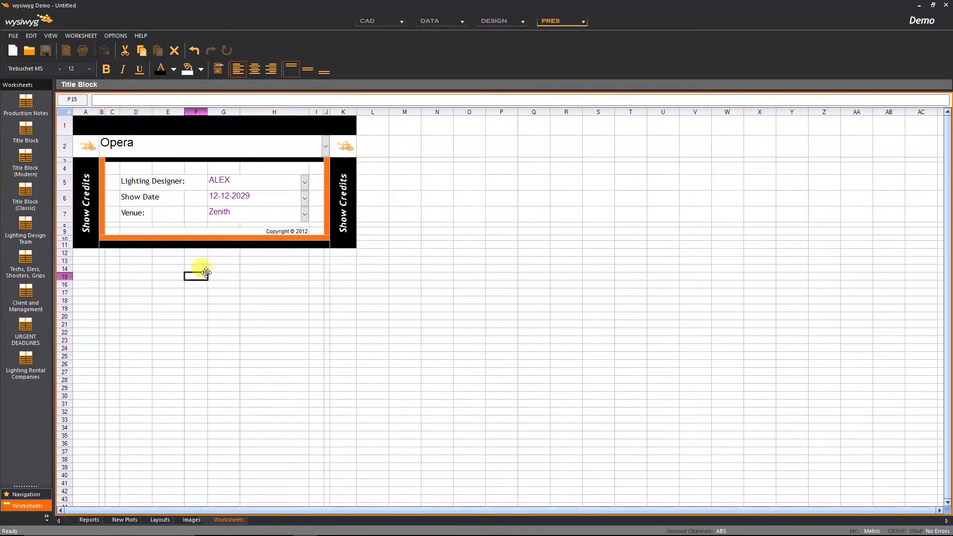
- Examine the Show Credits side labels and the linked show name cell of the title block
{"action": "left_click", "coordinate": [89, 199]}
{"action": "left_click", "coordinate": [124, 268]}
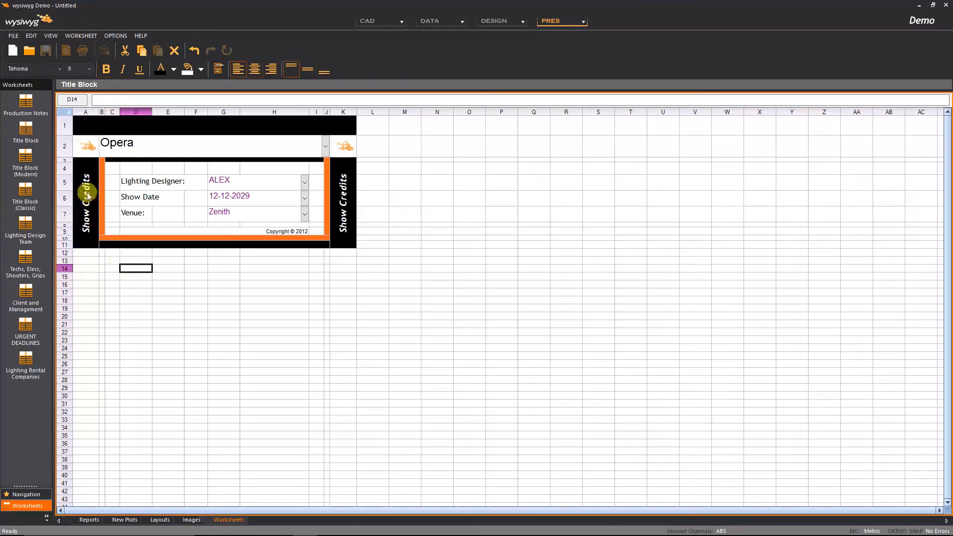
{"action": "left_click", "coordinate": [85, 179]}
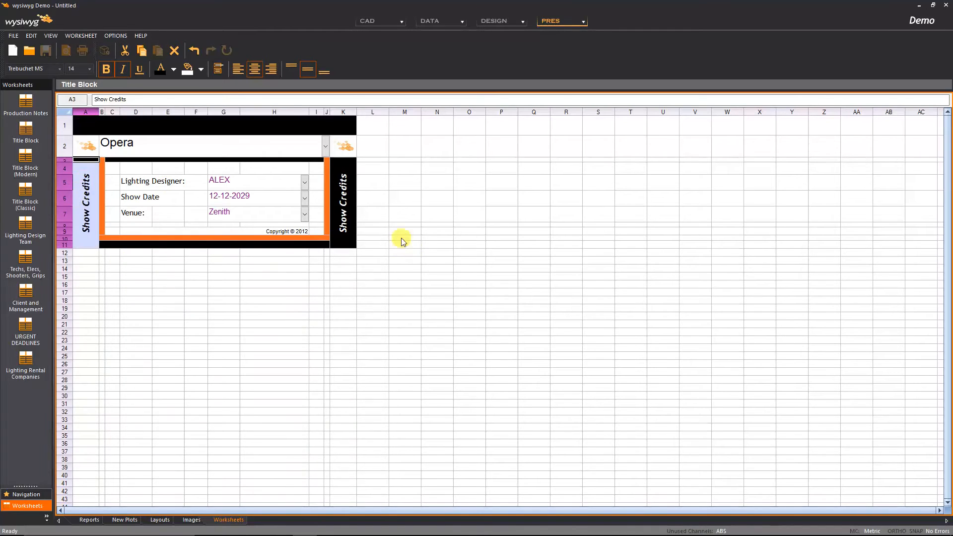
{"action": "left_click", "coordinate": [343, 204]}
{"action": "left_click", "coordinate": [392, 231]}
{"action": "left_click", "coordinate": [133, 144]}
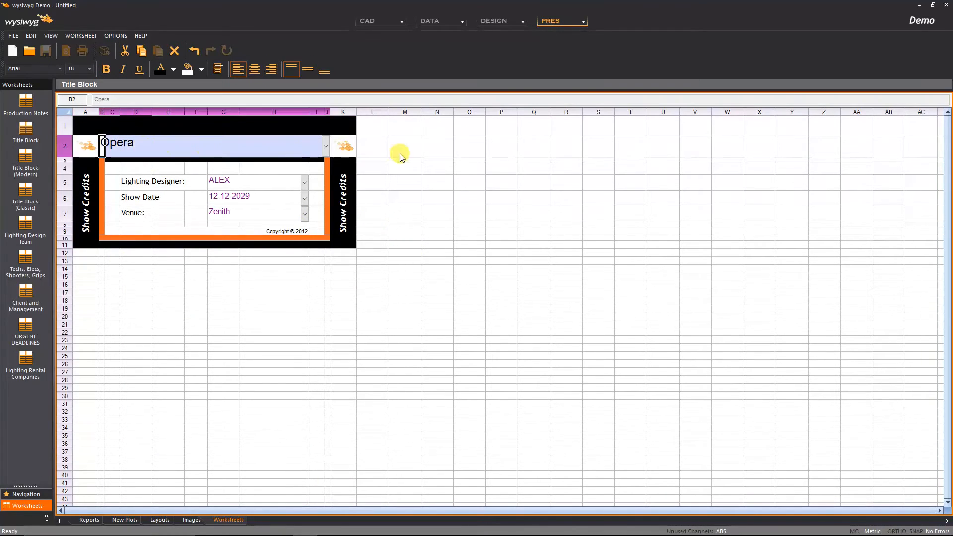
{"action": "left_click", "coordinate": [325, 145]}
{"action": "left_click", "coordinate": [428, 147]}
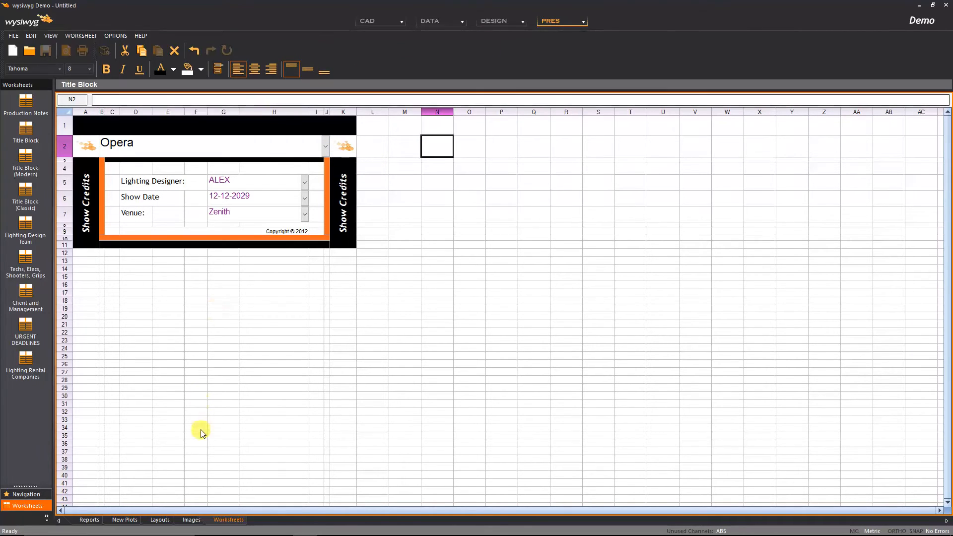
- Insert the Title Block worksheet into the A3 layout and fit it into the lower-right corner of the sheet, below the CAD view
{"action": "left_click", "coordinate": [160, 519]}
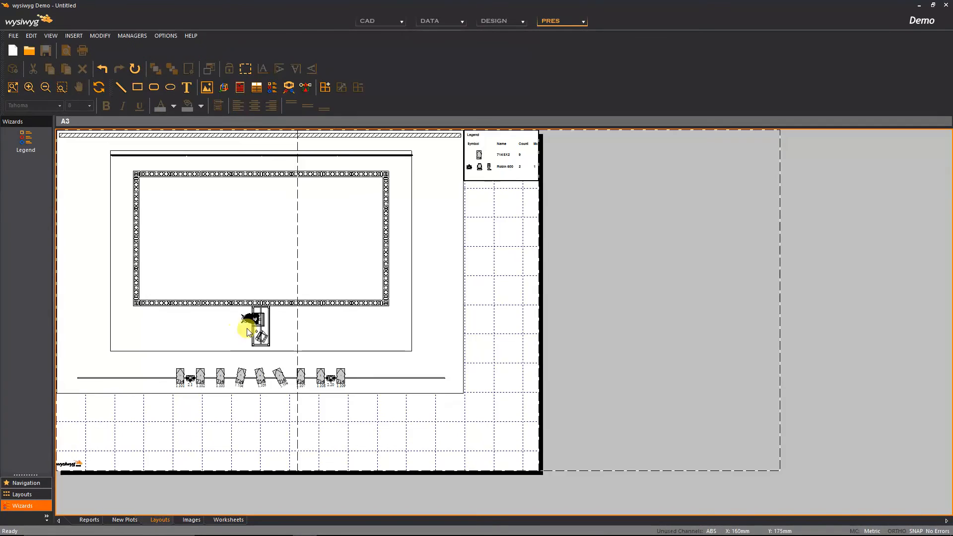
{"action": "right_click", "coordinate": [347, 411]}
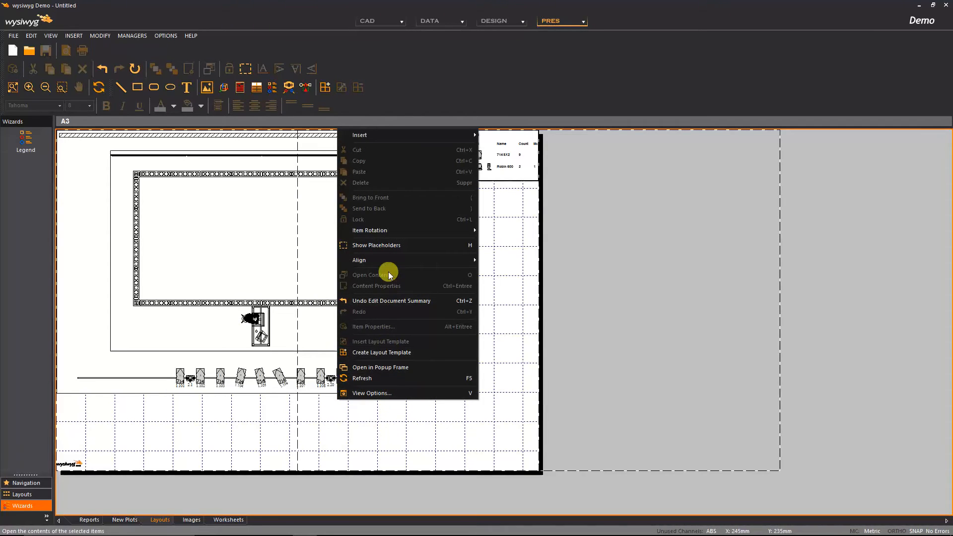
{"action": "mouse_move", "coordinate": [432, 135]}
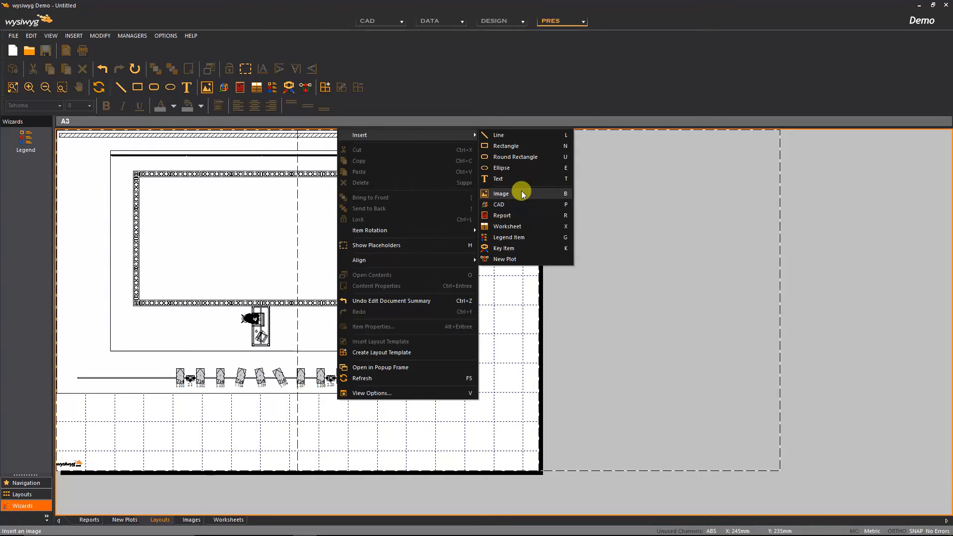
{"action": "left_click", "coordinate": [509, 226]}
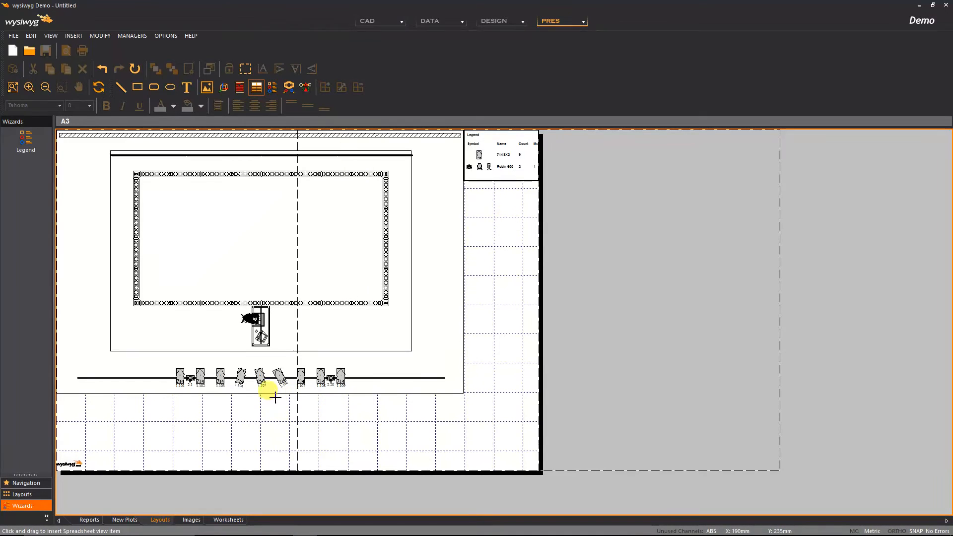
{"action": "left_click_drag", "start_coordinate": [278, 393], "coordinate": [531, 472]}
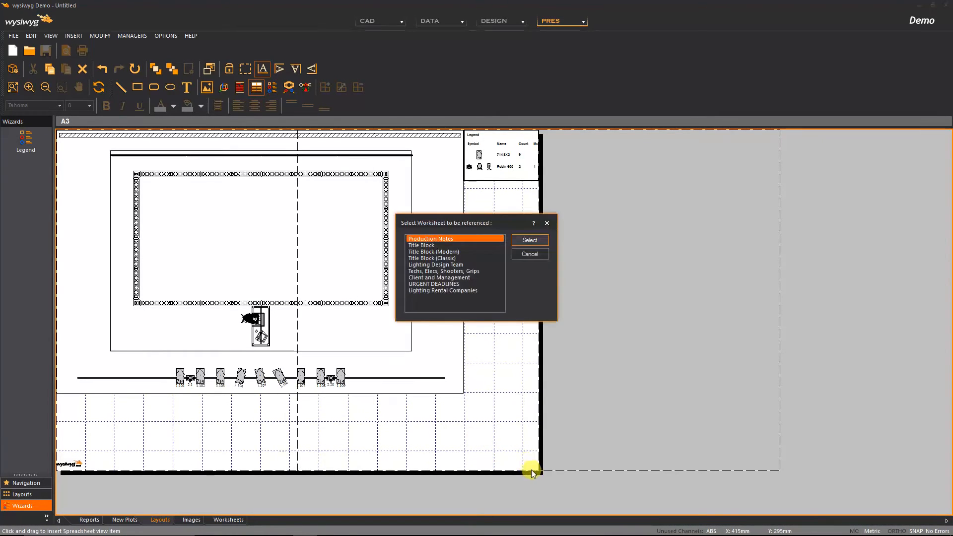
{"action": "left_click", "coordinate": [435, 246]}
{"action": "left_click", "coordinate": [529, 240]}
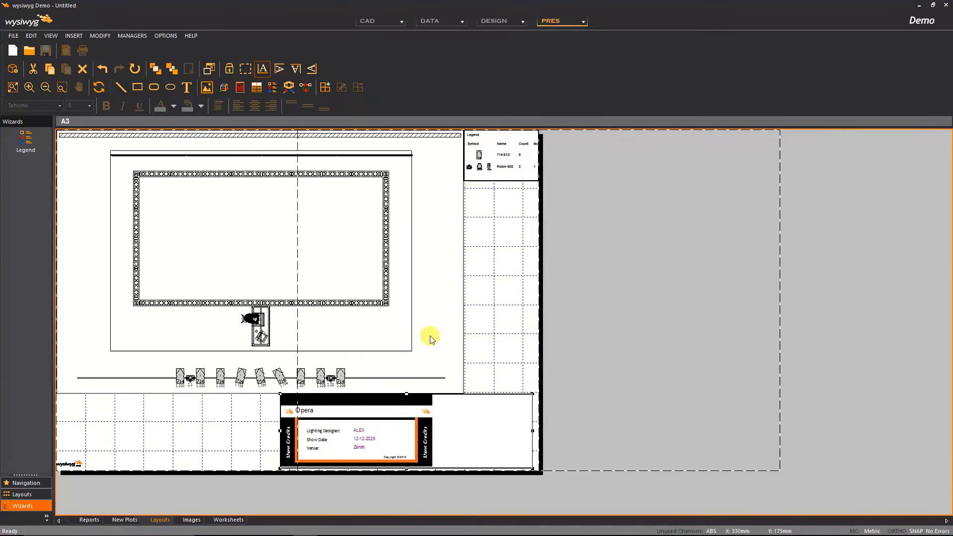
{"action": "left_click_drag", "start_coordinate": [531, 430], "coordinate": [491, 434]}
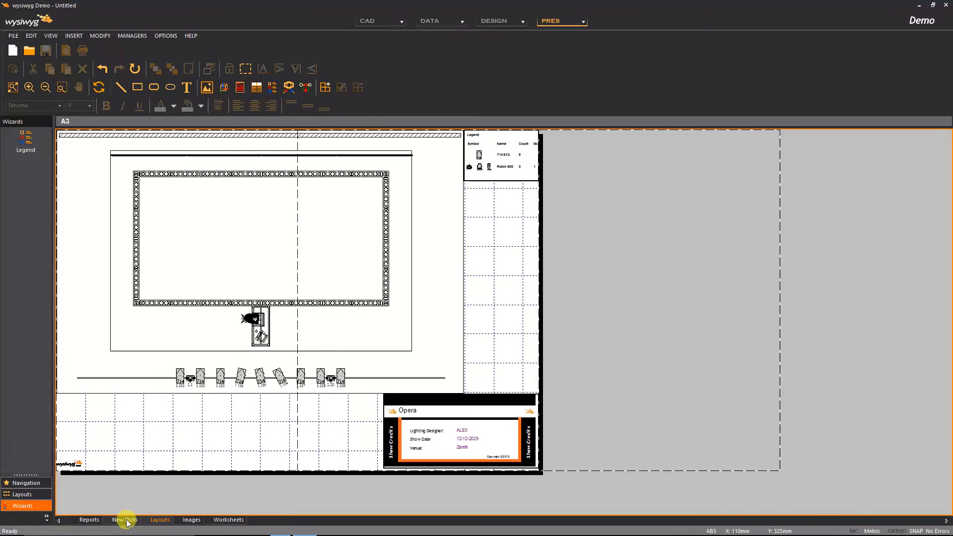
- Clone the A3 layout under the name "A3 Iso"
{"action": "left_click", "coordinate": [21, 495]}
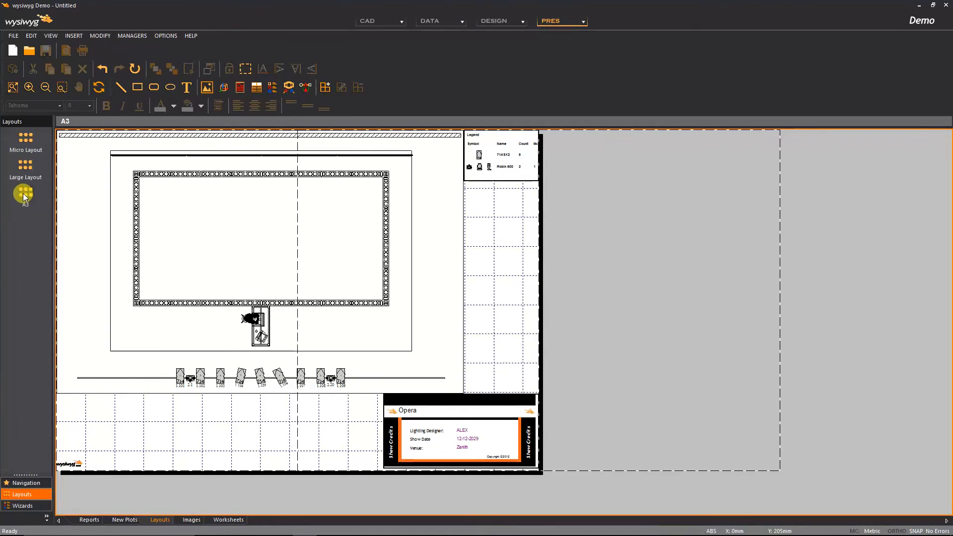
{"action": "right_click", "coordinate": [23, 196]}
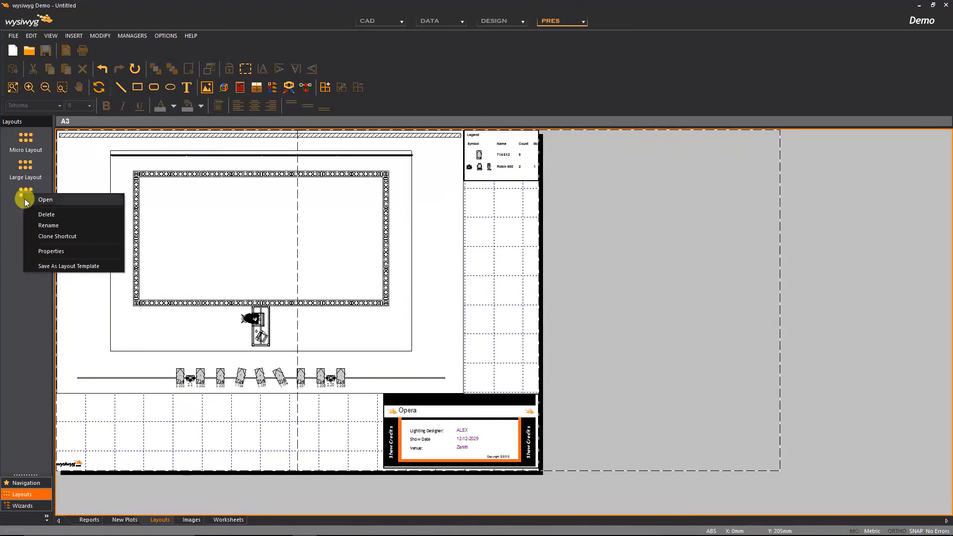
{"action": "left_click", "coordinate": [45, 236]}
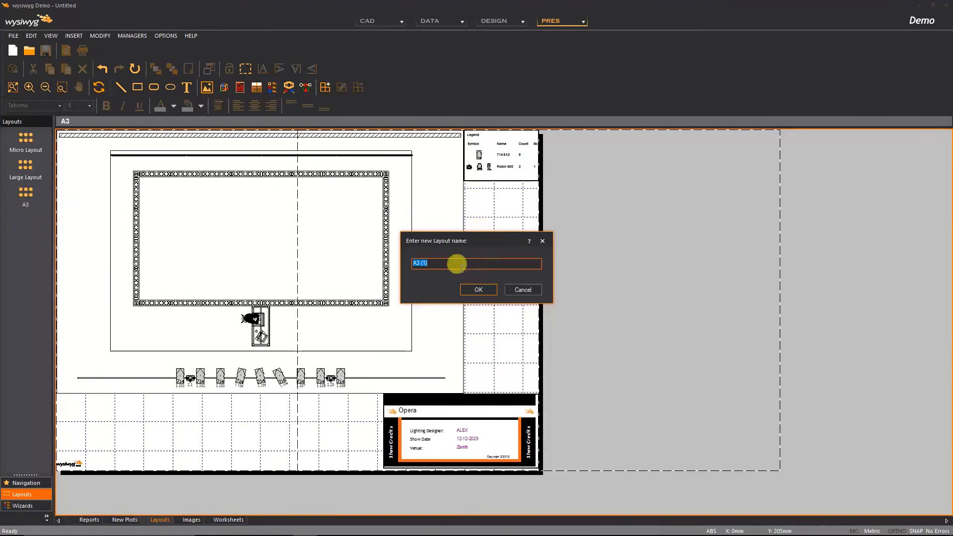
{"action": "left_click", "coordinate": [424, 263]}
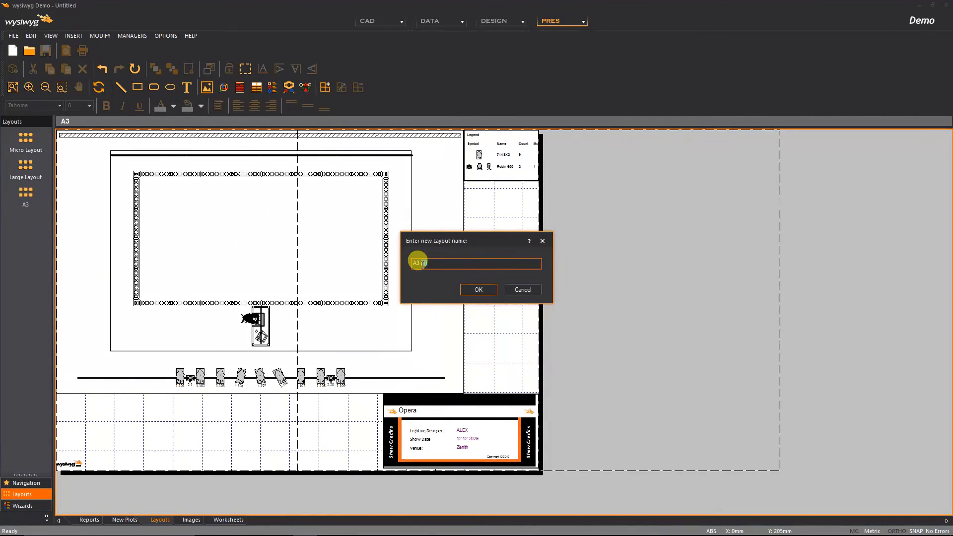
{"action": "left_click_drag", "start_coordinate": [422, 264], "coordinate": [432, 263]}
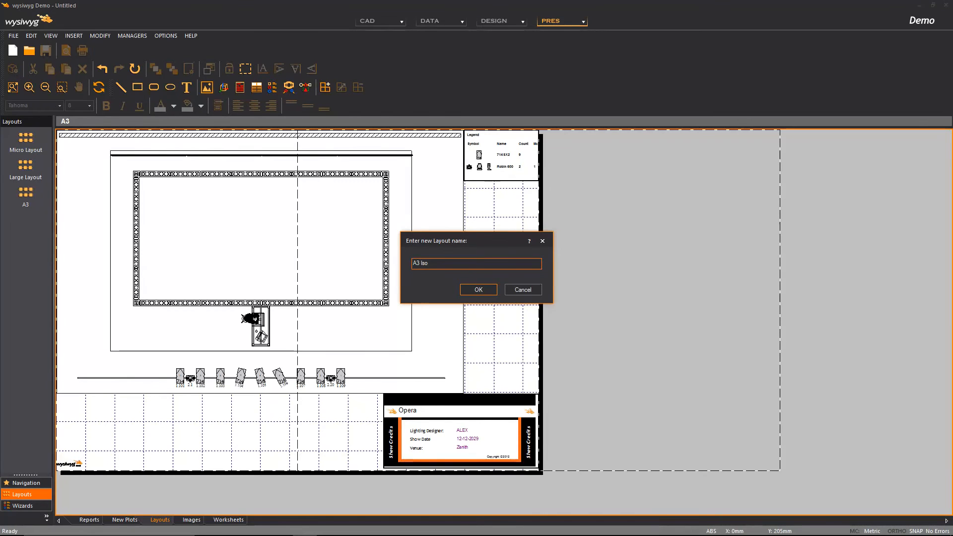
{"action": "type", "text": "Iso"}
{"action": "key", "text": "Return"}
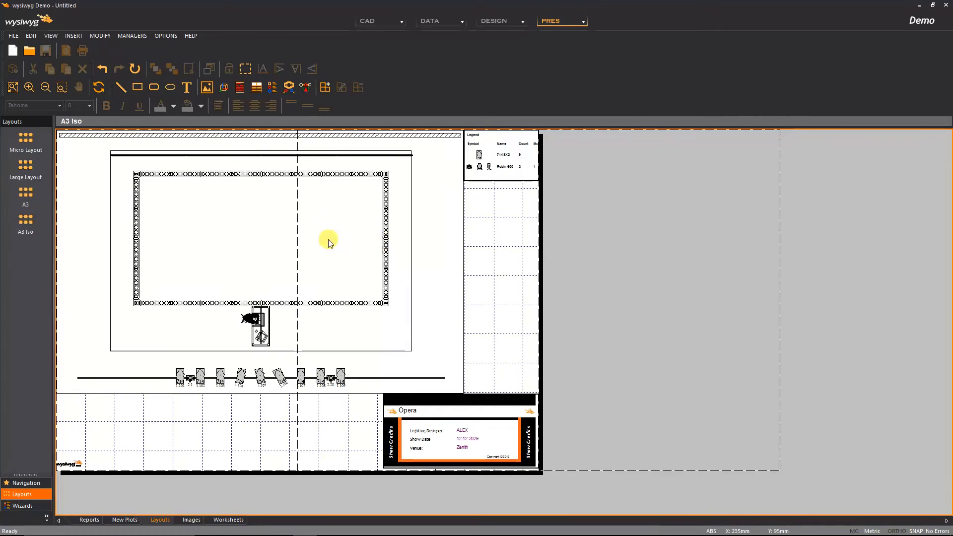
- Set the view type of the large CAD view on the A3 Iso layout to Isometric
{"action": "left_click", "coordinate": [382, 271]}
{"action": "right_click", "coordinate": [437, 228]}
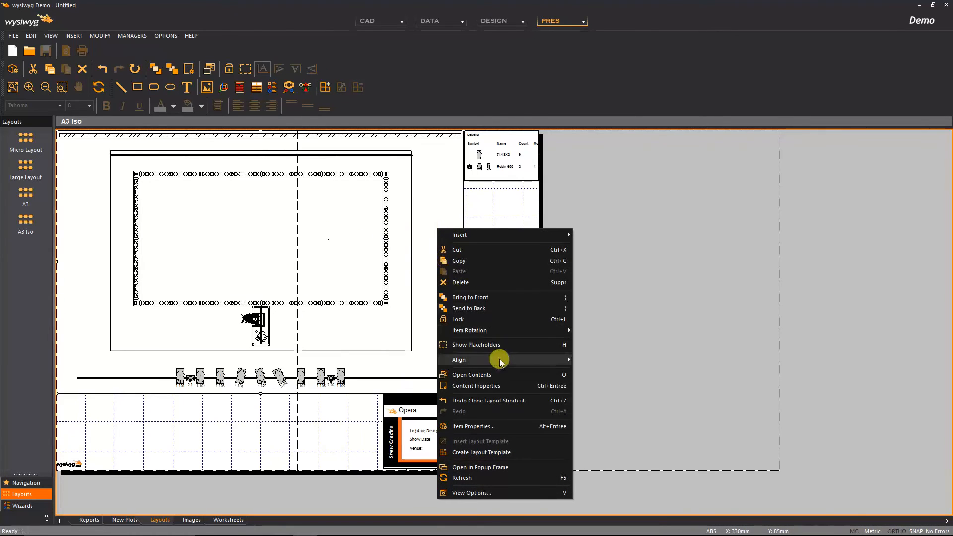
{"action": "left_click", "coordinate": [486, 385]}
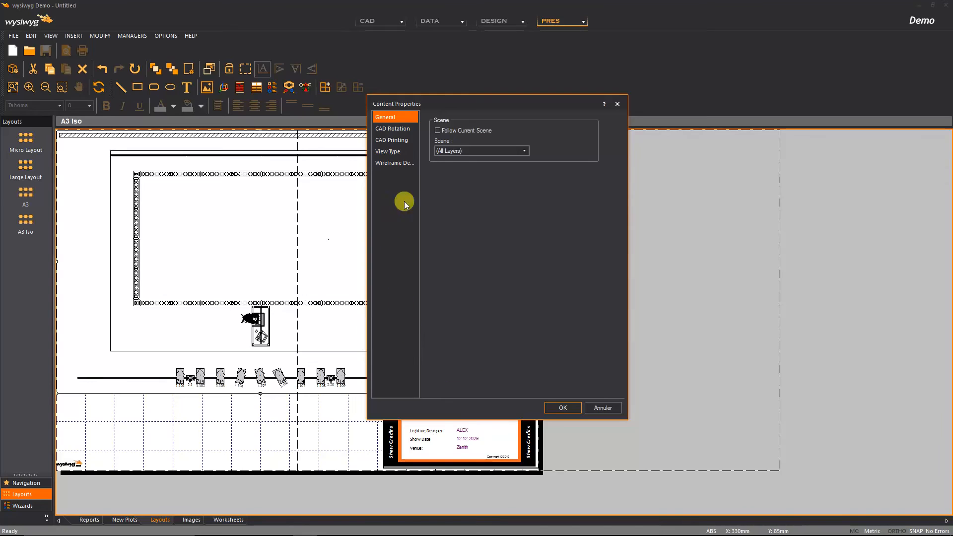
{"action": "left_click", "coordinate": [392, 129]}
{"action": "left_click", "coordinate": [392, 140]}
{"action": "left_click", "coordinate": [393, 152]}
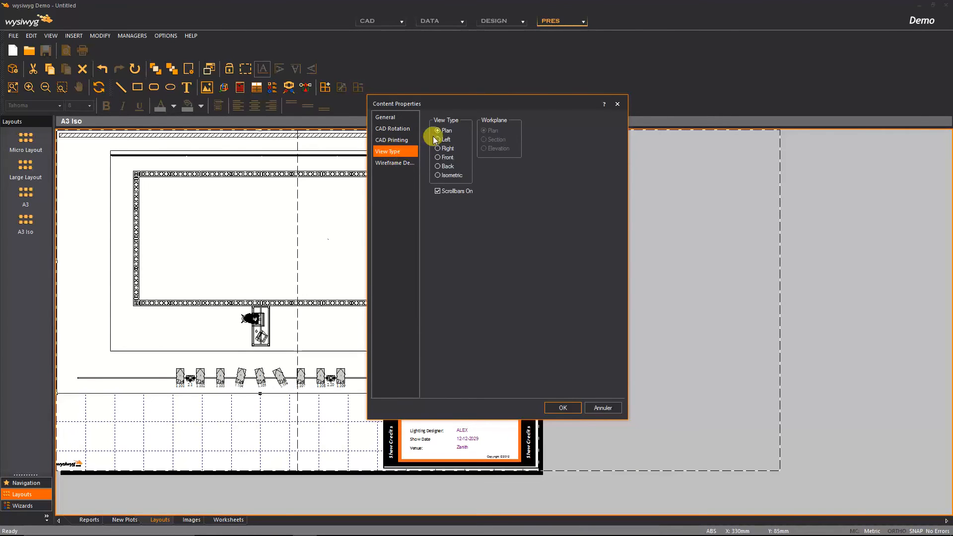
{"action": "left_click", "coordinate": [437, 175]}
{"action": "left_click", "coordinate": [561, 407]}
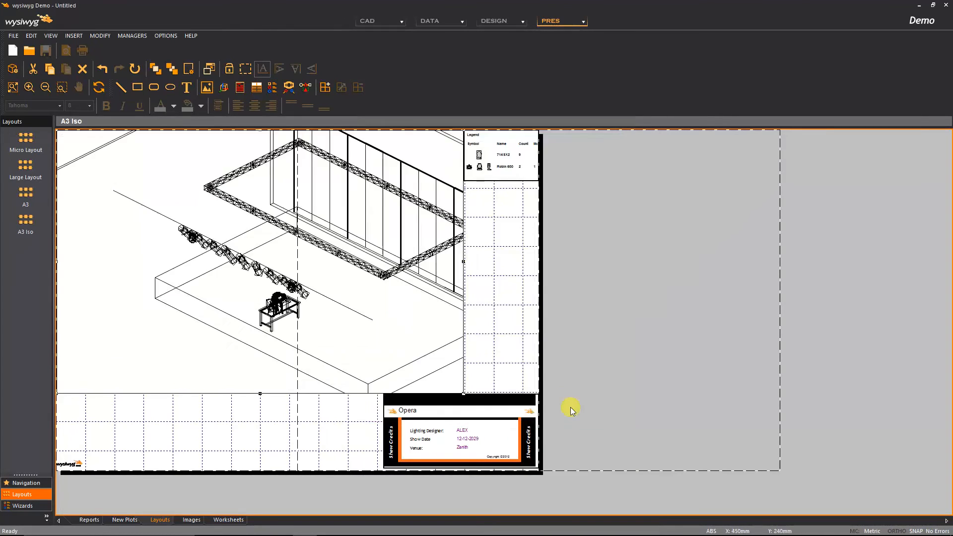
- Shift the isometric view's print area to centre the stage and truss, and compare the sheet with the A3 layout
{"action": "right_click", "coordinate": [361, 293]}
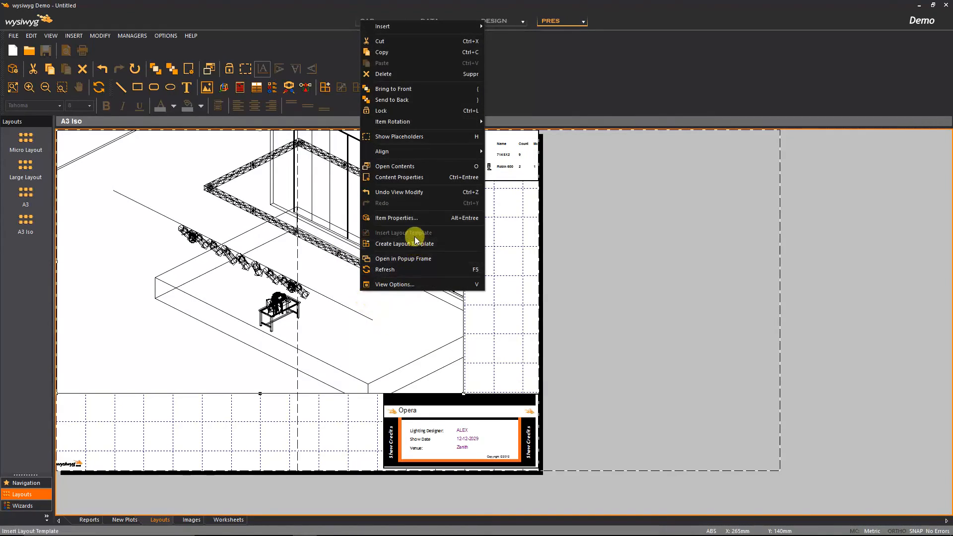
{"action": "left_click", "coordinate": [415, 167]}
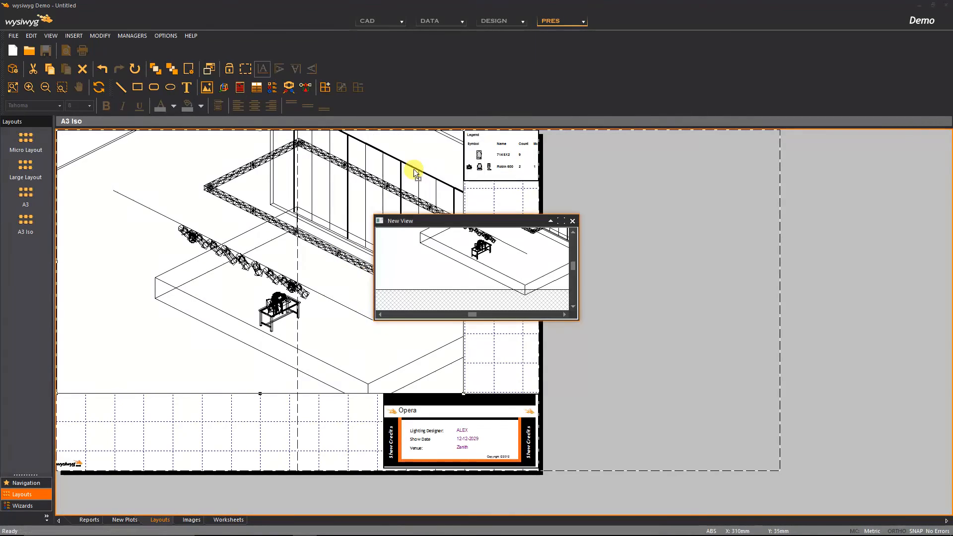
{"action": "left_click", "coordinate": [563, 218]}
{"action": "left_click_drag", "start_coordinate": [496, 240], "coordinate": [543, 244]}
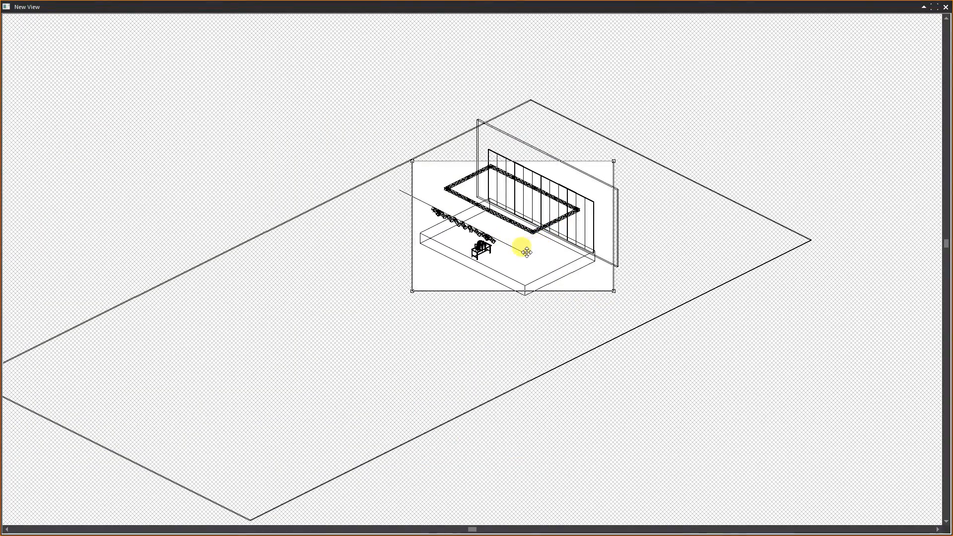
{"action": "left_click", "coordinate": [939, 7]}
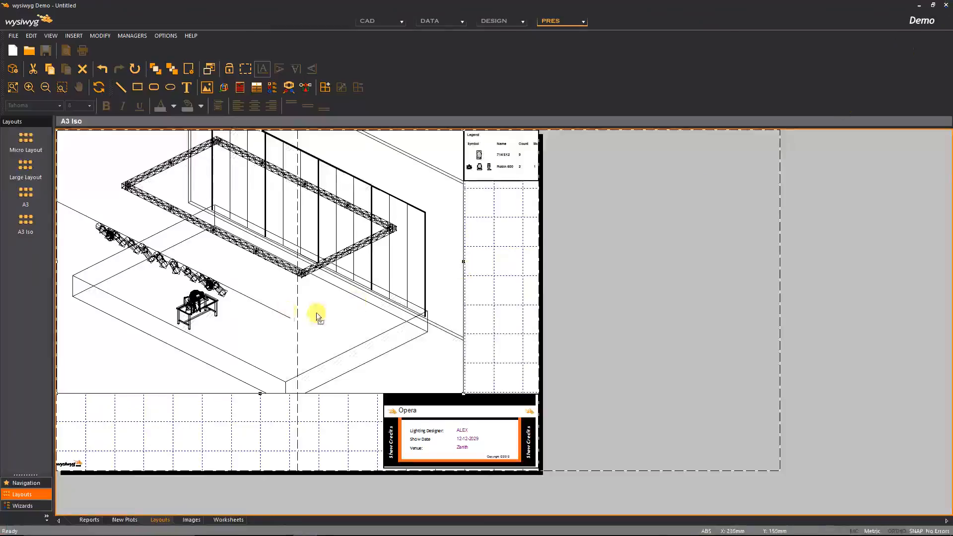
{"action": "left_click", "coordinate": [28, 194]}
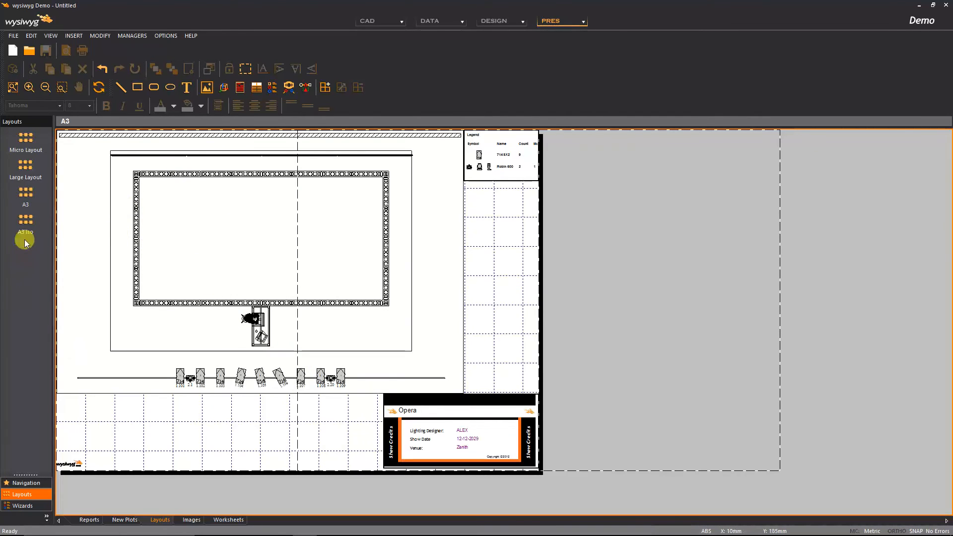
{"action": "left_click", "coordinate": [26, 224]}
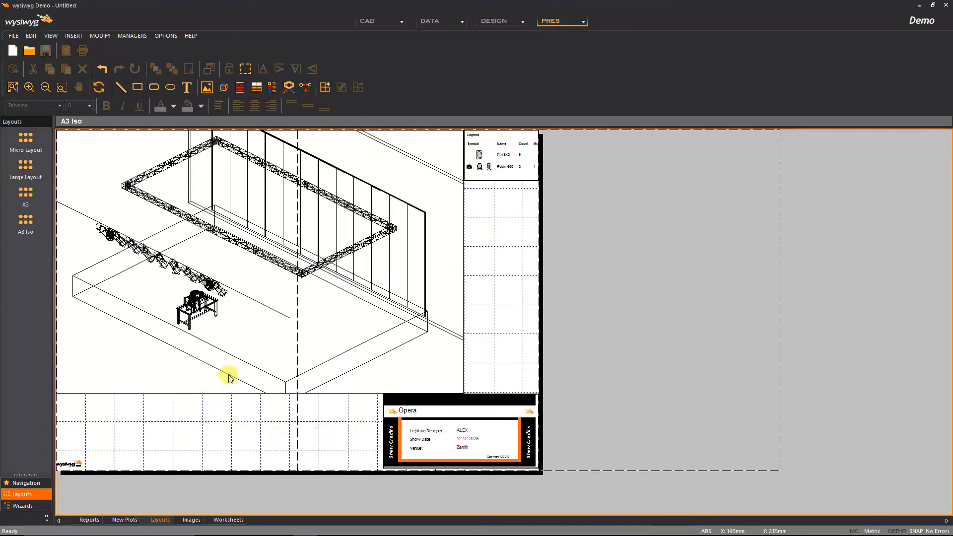
- Insert a second CAD view in the empty strip beneath the isometric view, beside the title block, with view type Front
{"action": "right_click", "coordinate": [80, 402]}
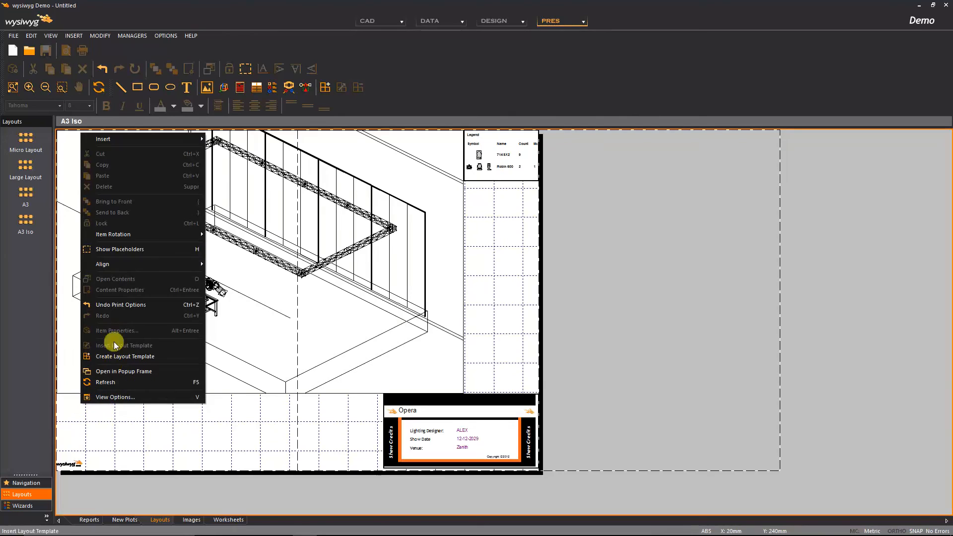
{"action": "mouse_move", "coordinate": [148, 139]}
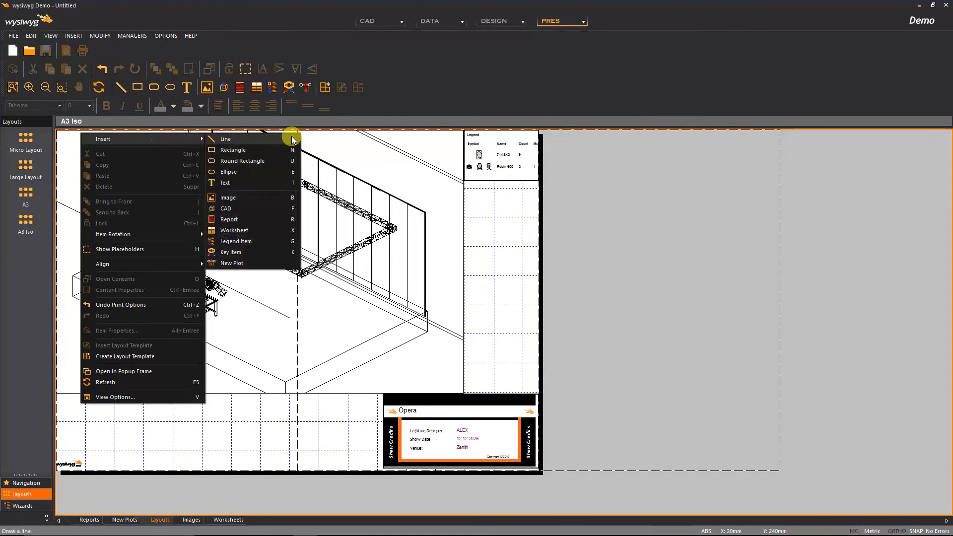
{"action": "left_click", "coordinate": [240, 208]}
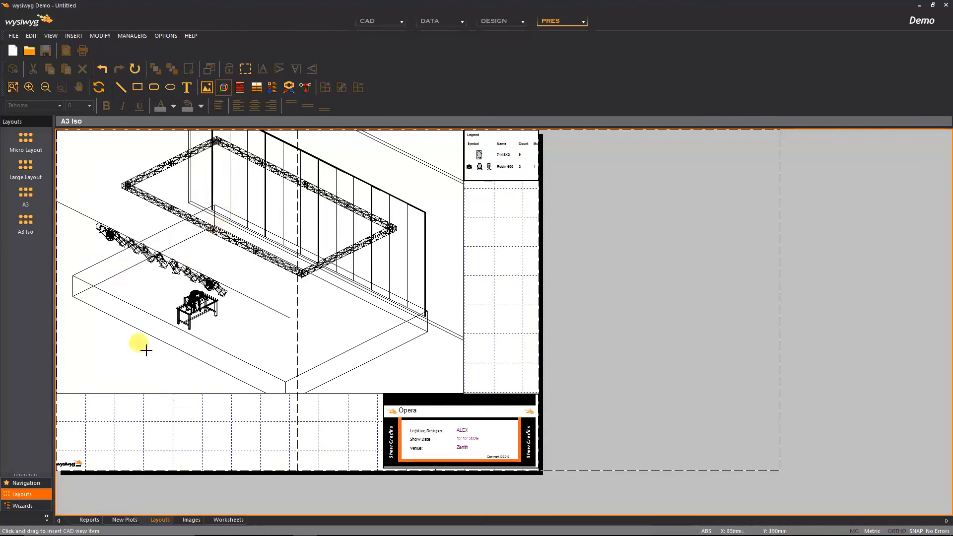
{"action": "left_click_drag", "start_coordinate": [59, 394], "coordinate": [372, 468]}
{"action": "right_click", "coordinate": [323, 425]}
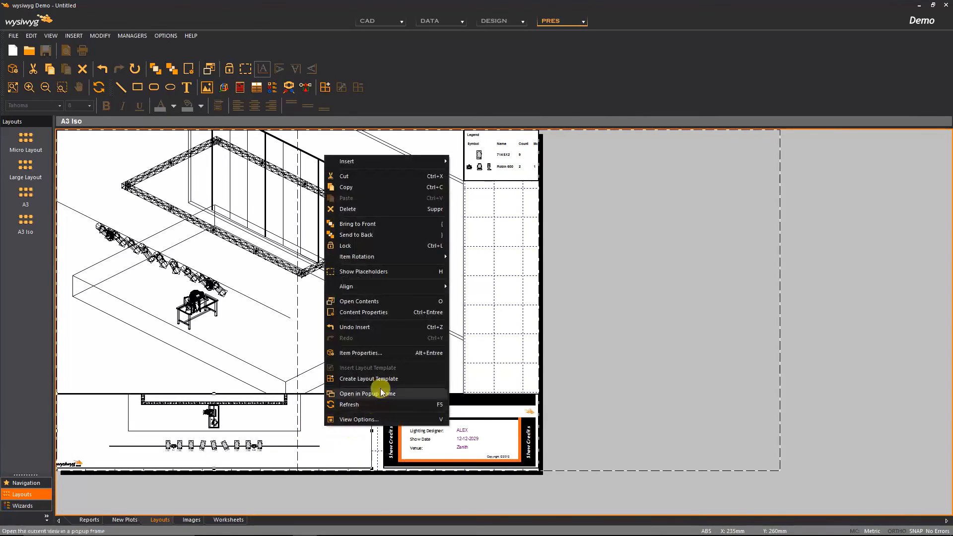
{"action": "left_click", "coordinate": [368, 312]}
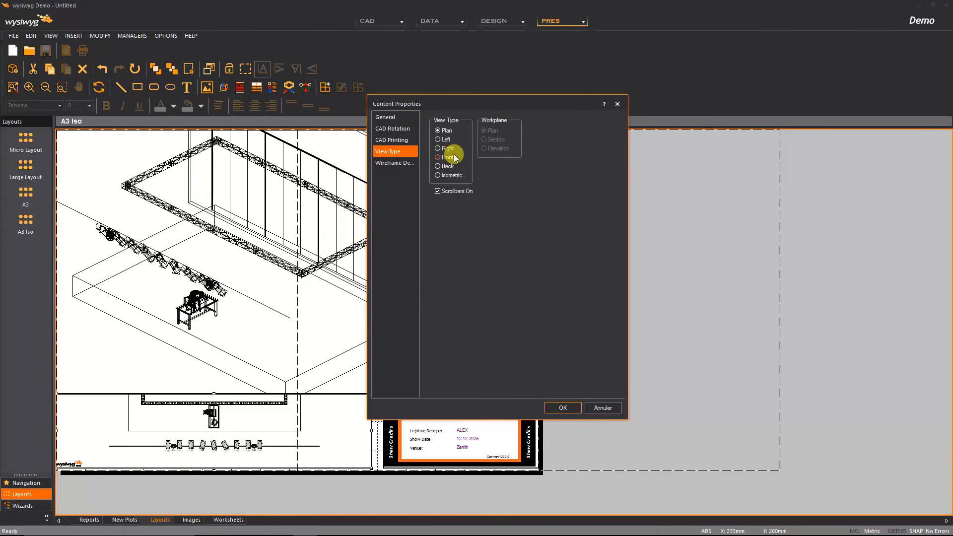
{"action": "left_click", "coordinate": [558, 407]}
- Move the front view's print area up within its contents so the hung fixtures and the stage fit the frame
{"action": "double_click", "coordinate": [285, 420]}
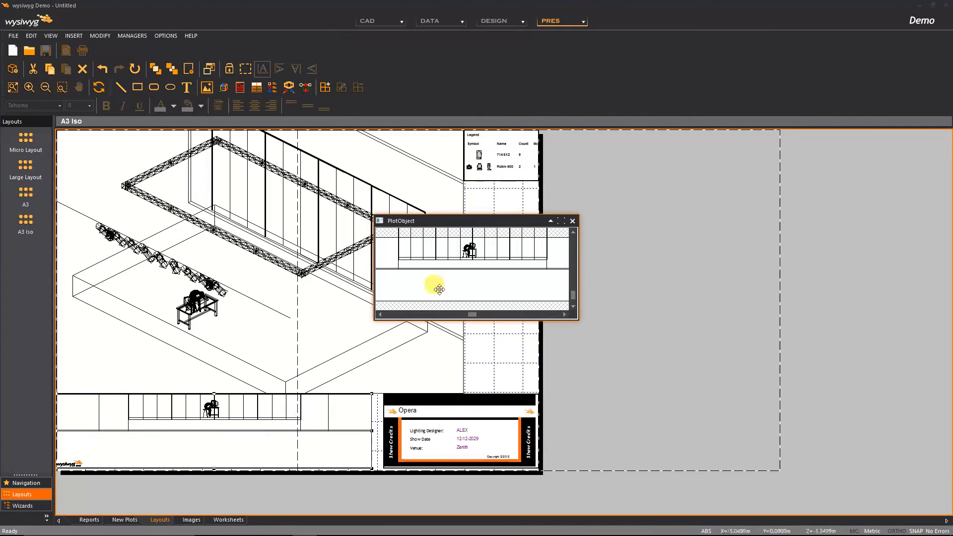
{"action": "left_click", "coordinate": [564, 216]}
{"action": "left_click_drag", "start_coordinate": [495, 269], "coordinate": [487, 243]}
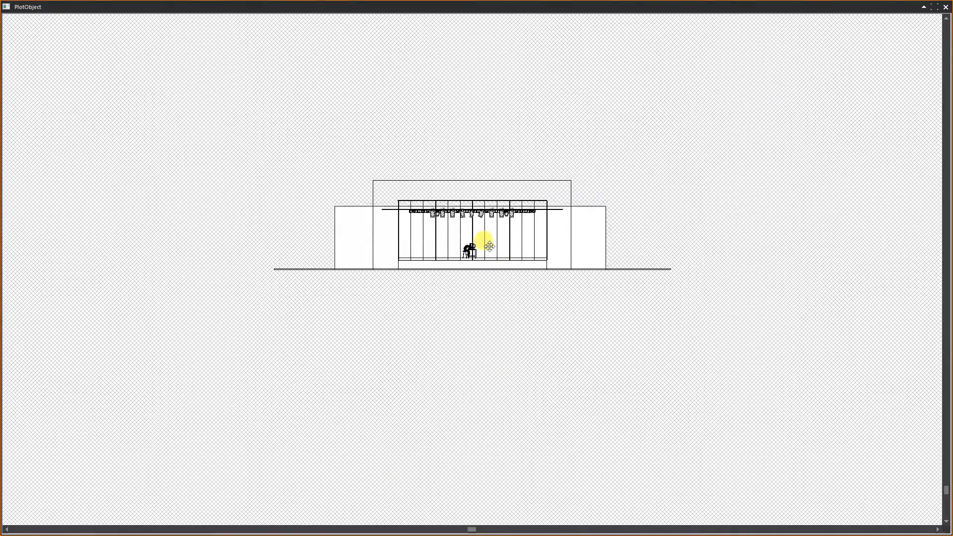
{"action": "left_click", "coordinate": [945, 7]}
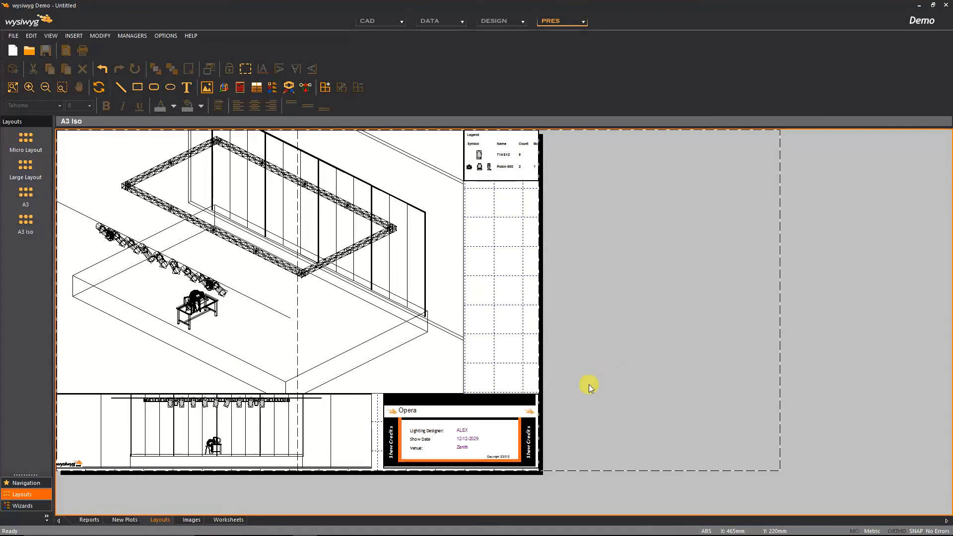